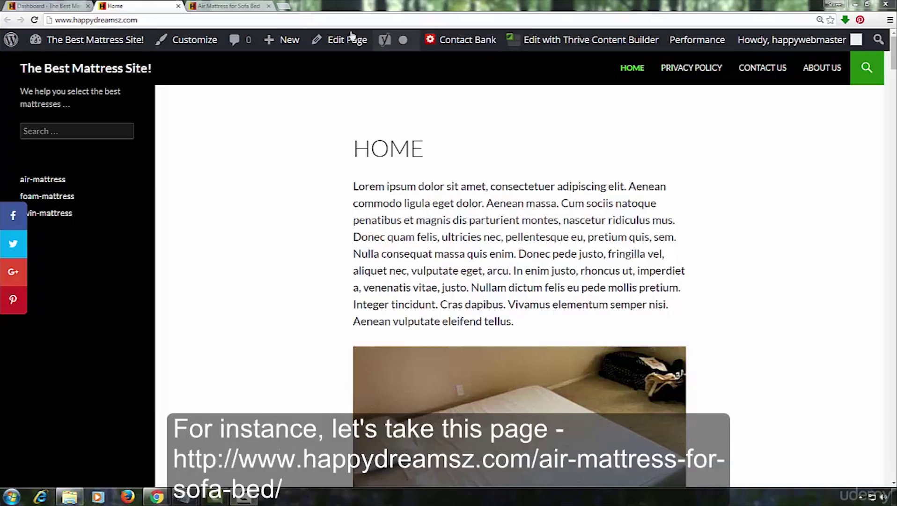
click(249, 8)
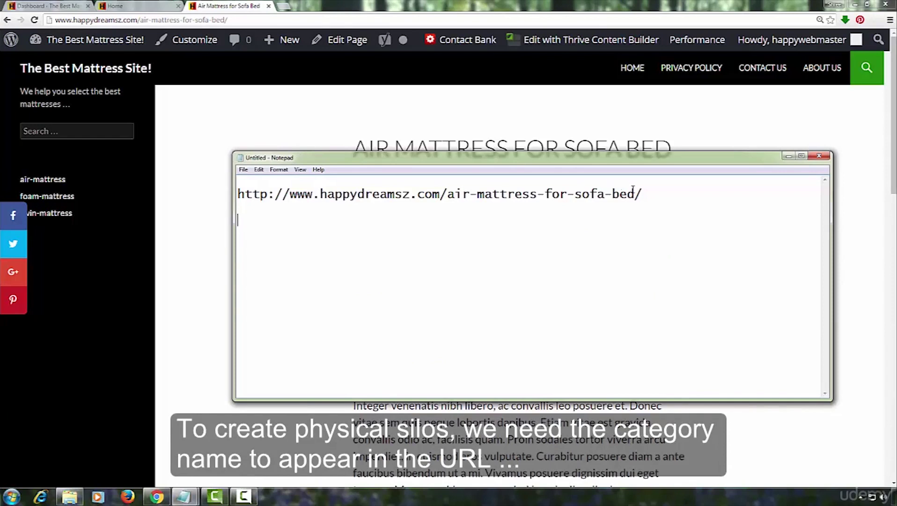
click(663, 193)
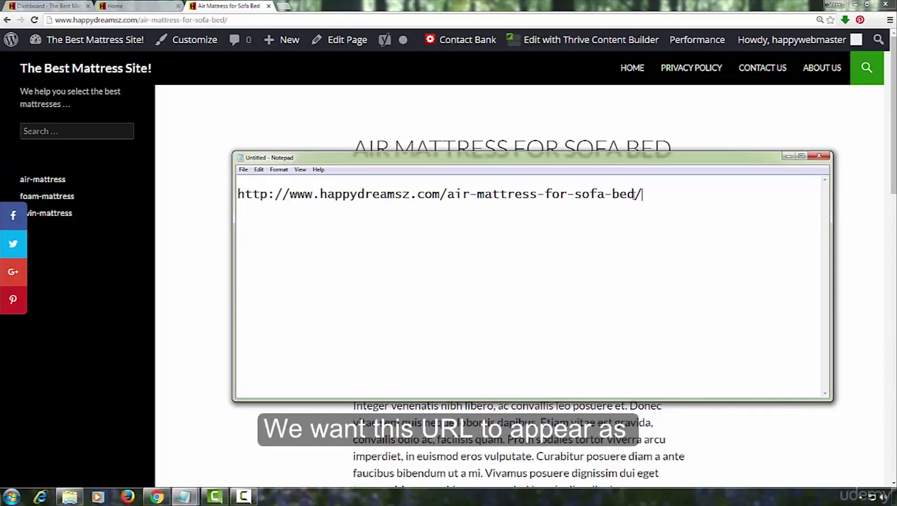
drag(636, 194, 240, 194)
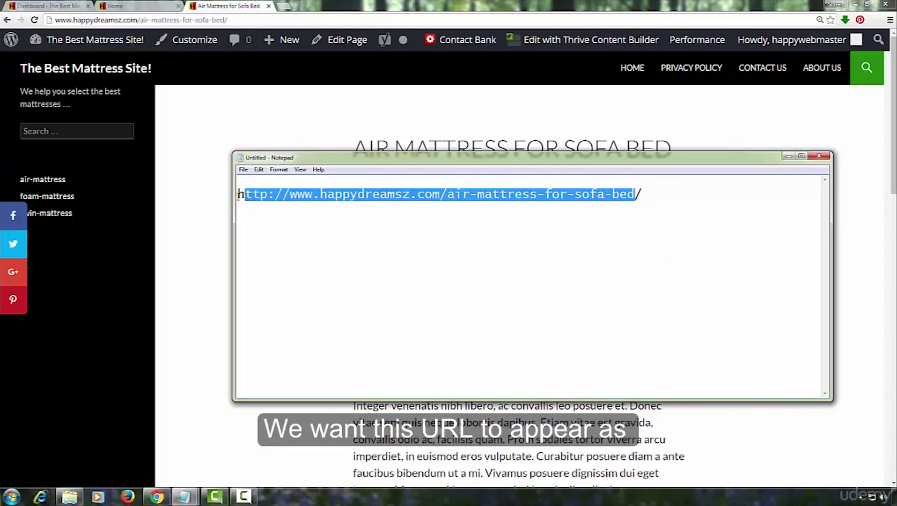
click(341, 221)
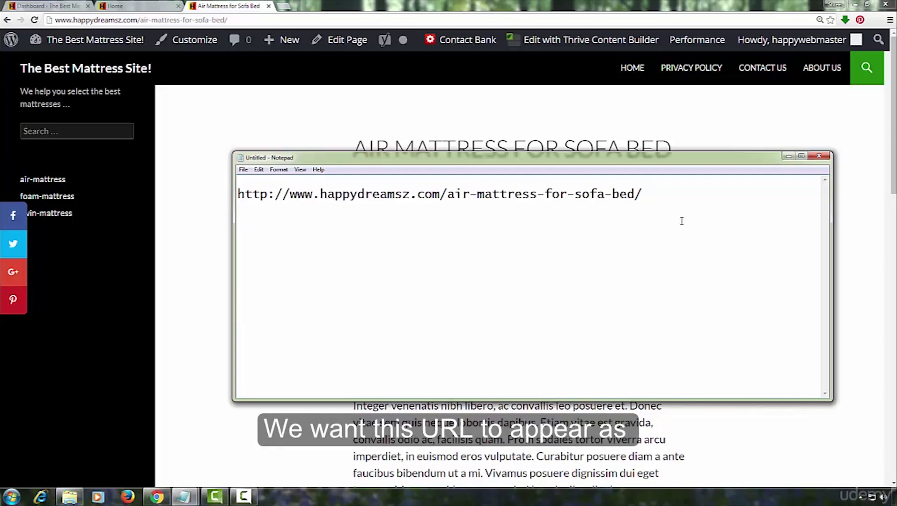
text(http://www.happydreamsz.com/air-mattress/air-mattress-for-sofa-bed/)
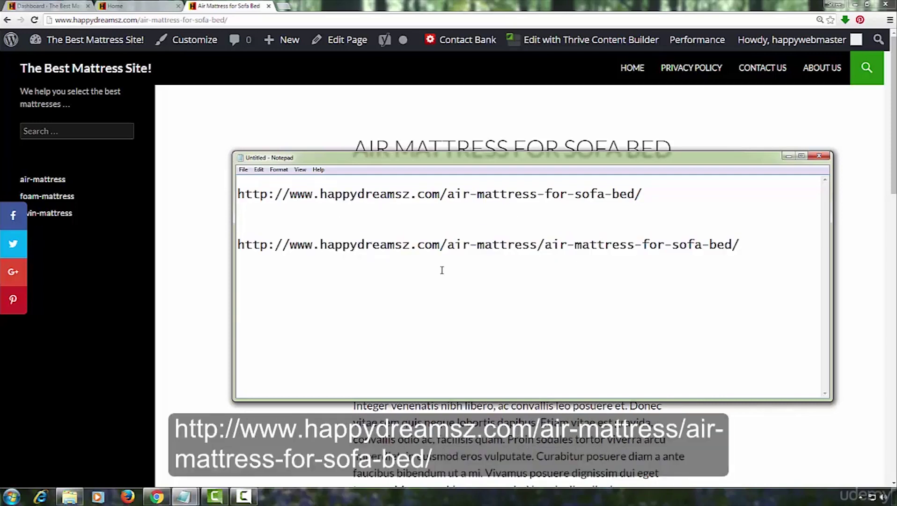
Compare the two URLs in the note, examining the air-mattress category segment and the repeated wording in the second one.
drag(447, 244, 537, 244)
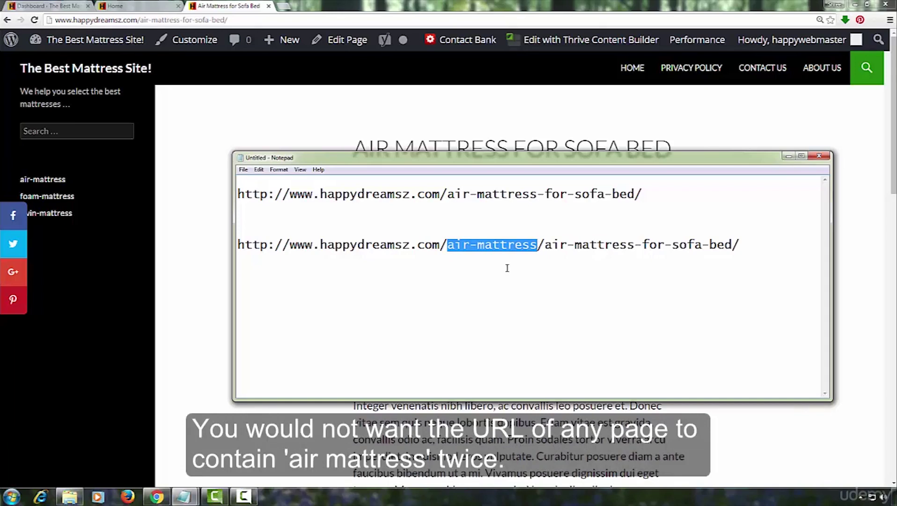
click(507, 268)
drag(448, 247, 637, 245)
click(624, 259)
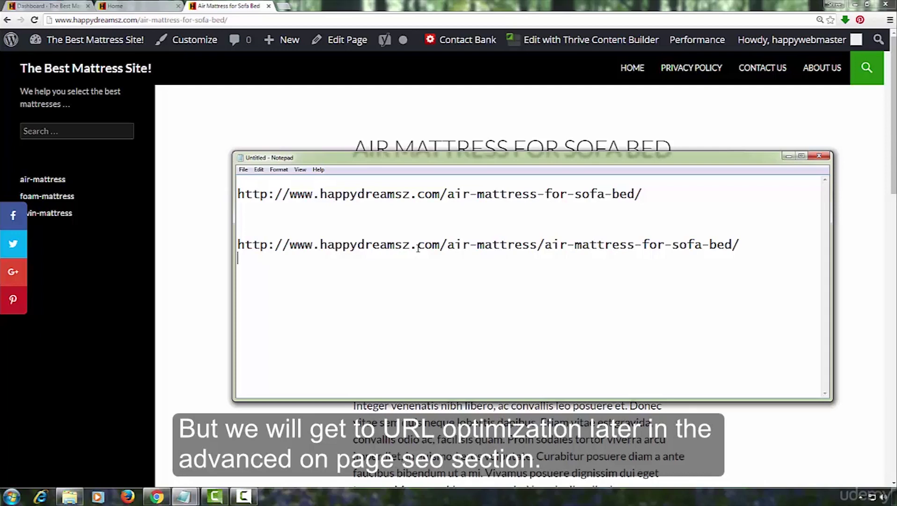
drag(237, 244, 747, 244)
click(630, 285)
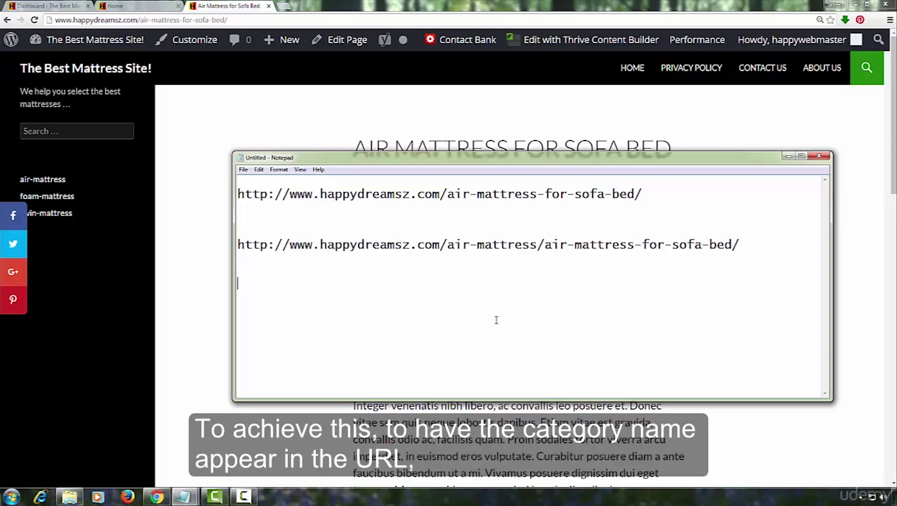
drag(447, 244, 540, 245)
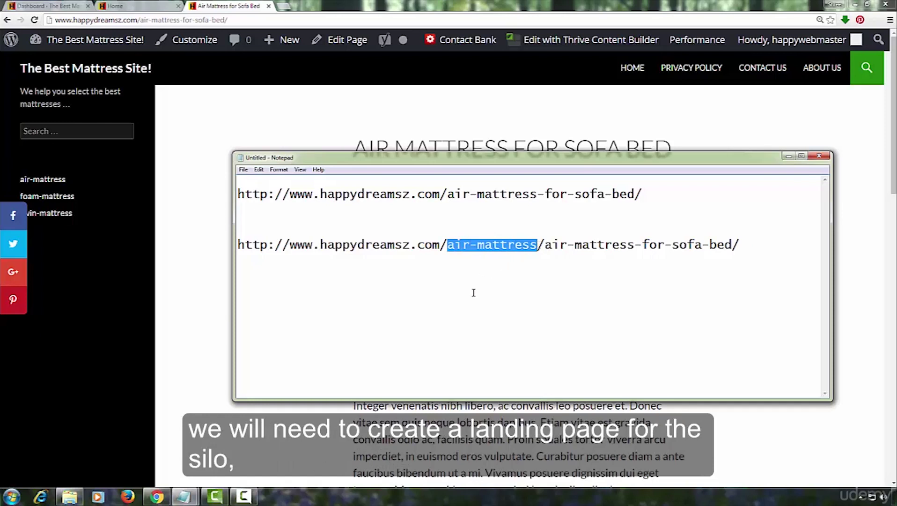
click(468, 245)
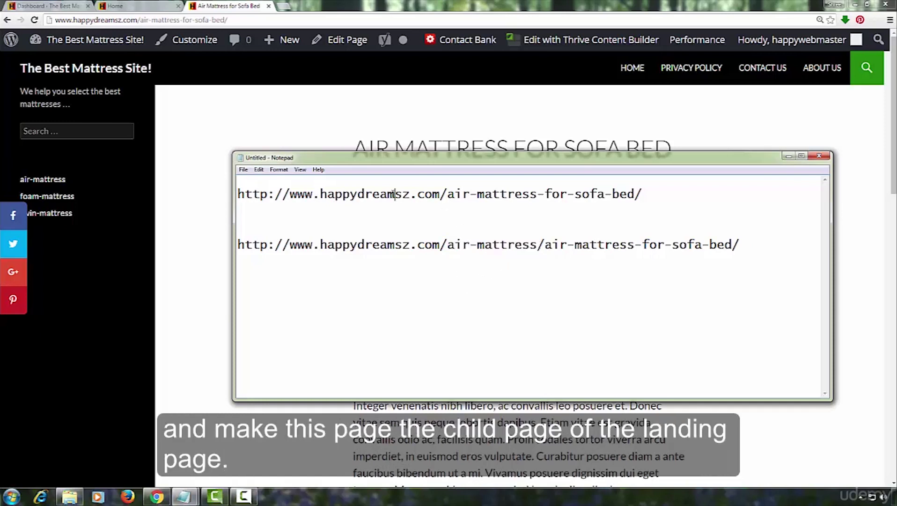
drag(395, 194, 627, 194)
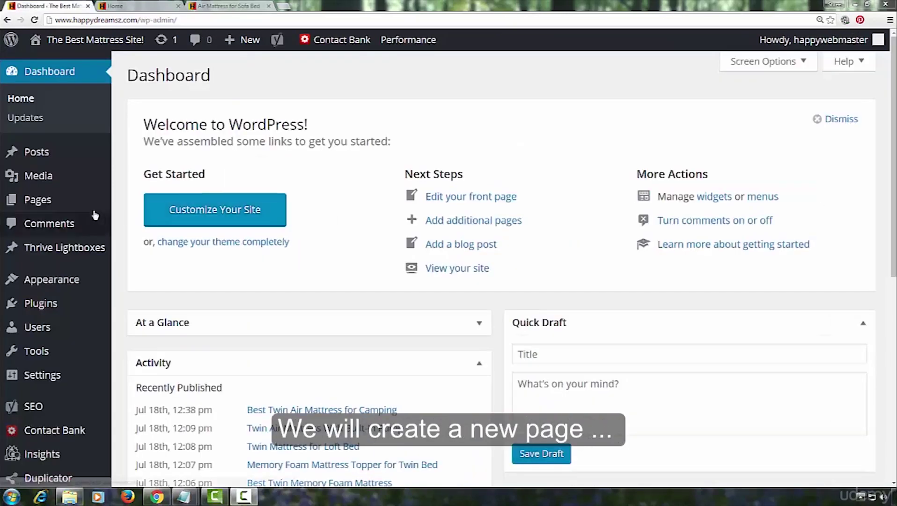
Create a new WordPress page titled "air mattress" and publish it as the silo's landing page.
mouse_move(47, 201)
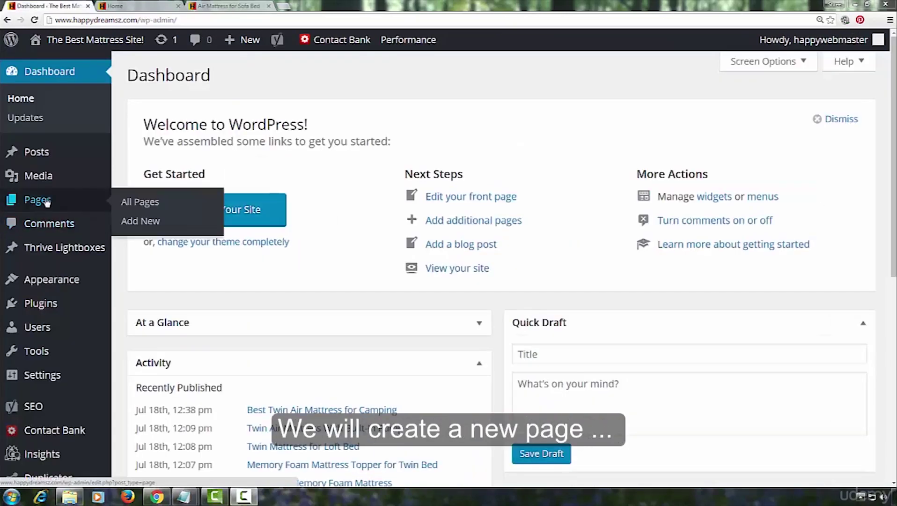
click(151, 224)
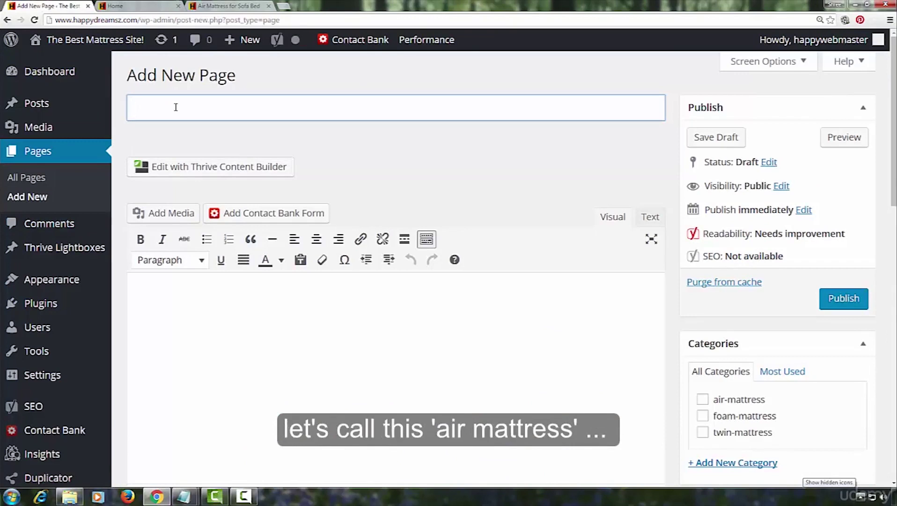
text(air ma)
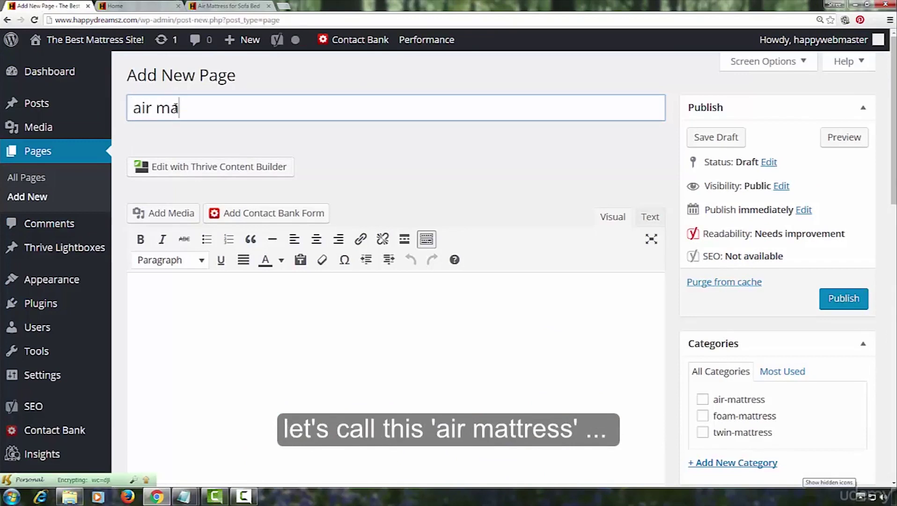
text(ttress)
key(Tab)
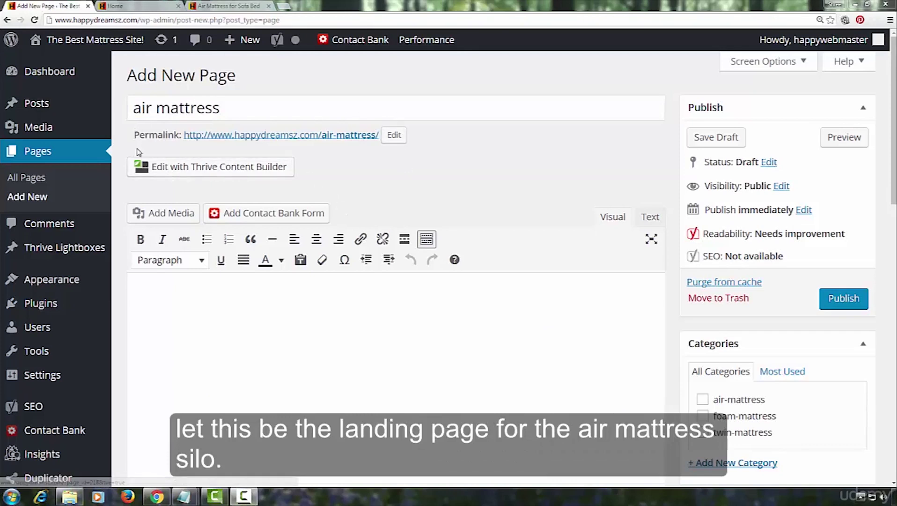
click(844, 300)
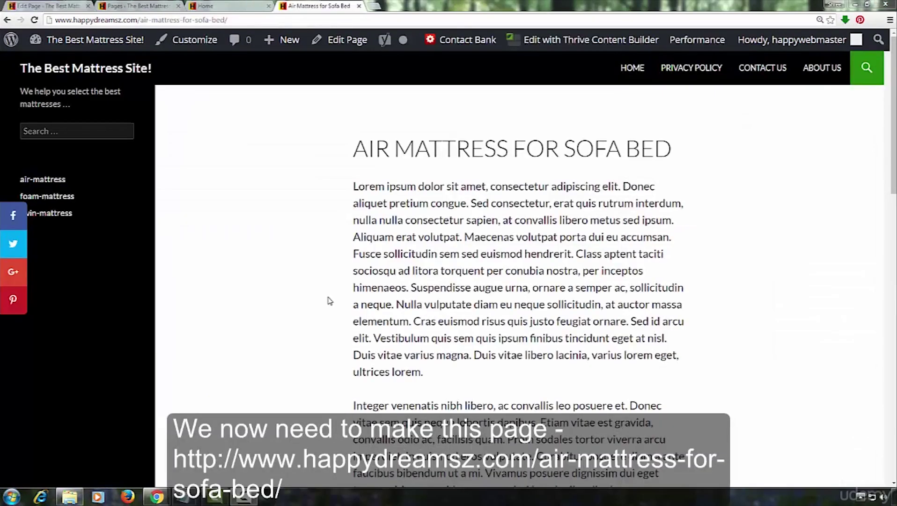
Locate the Air Mattress for Sofa Bed page in the list of all pages and open it for editing.
drag(366, 151, 675, 146)
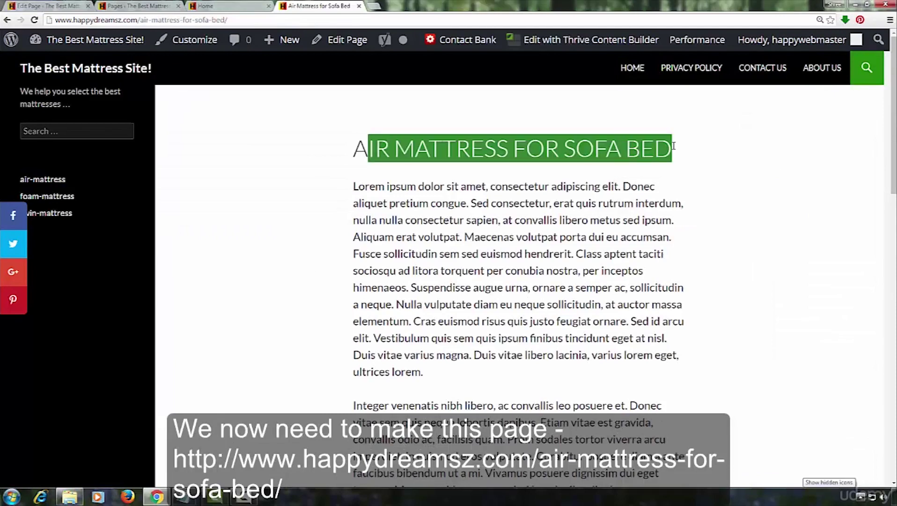
click(675, 168)
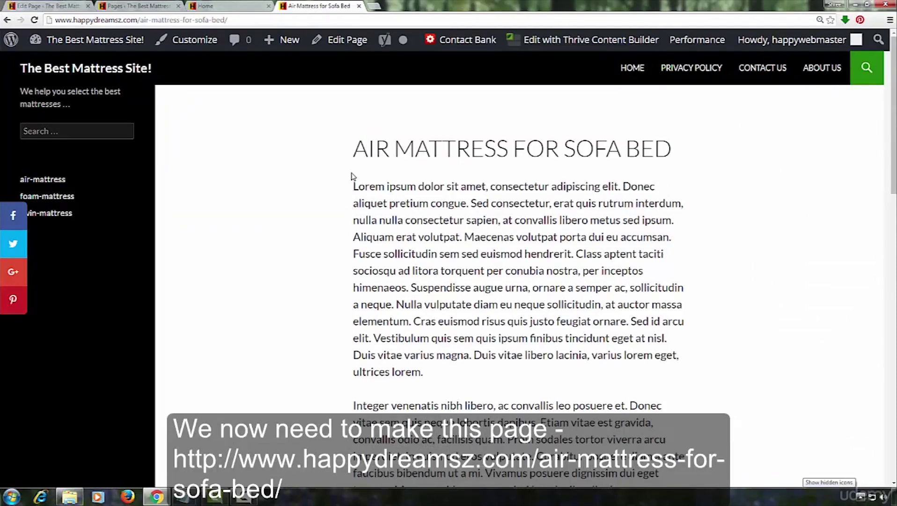
click(164, 5)
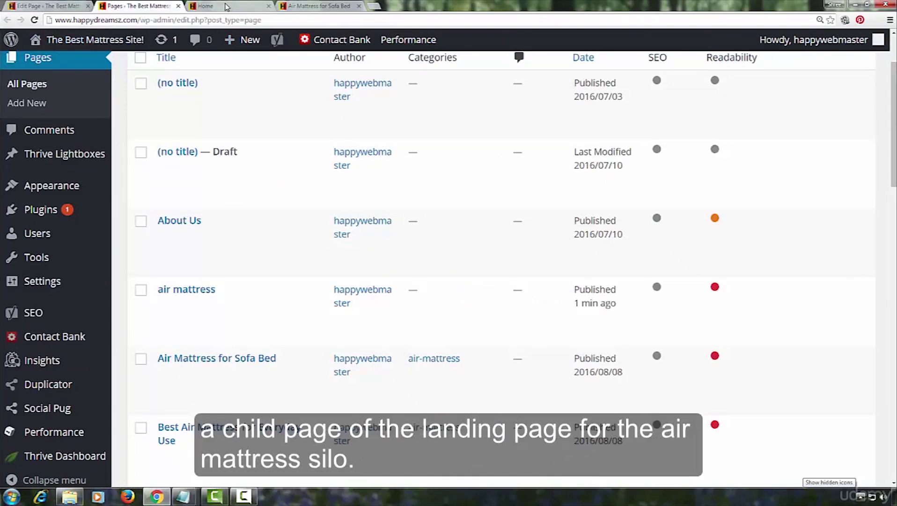
mouse_move(159, 305)
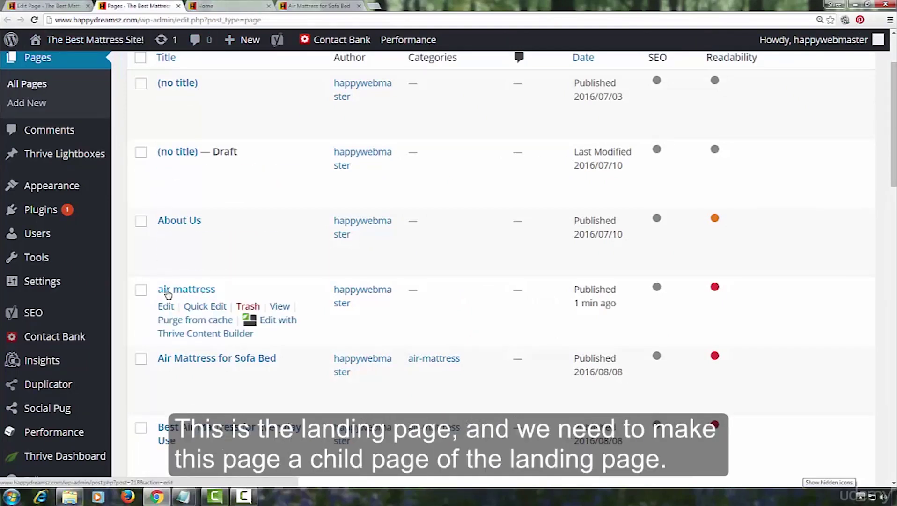
mouse_move(190, 359)
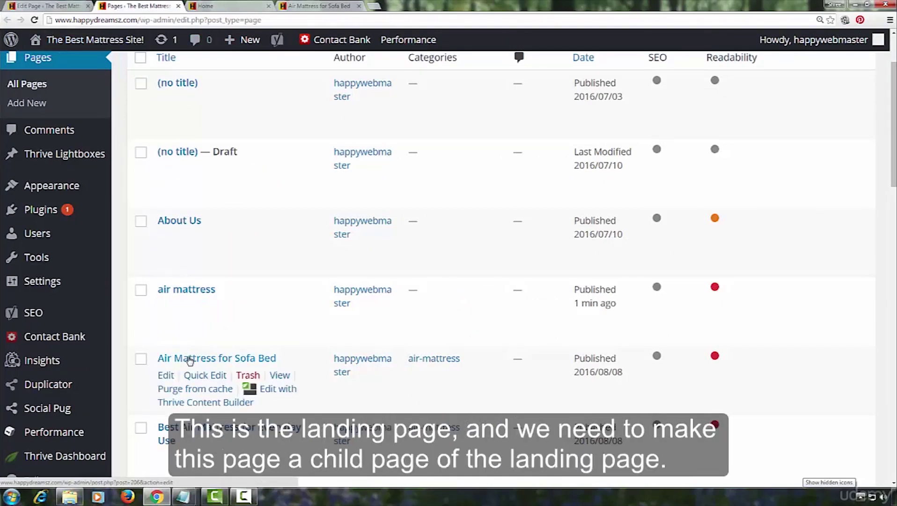
mouse_move(179, 293)
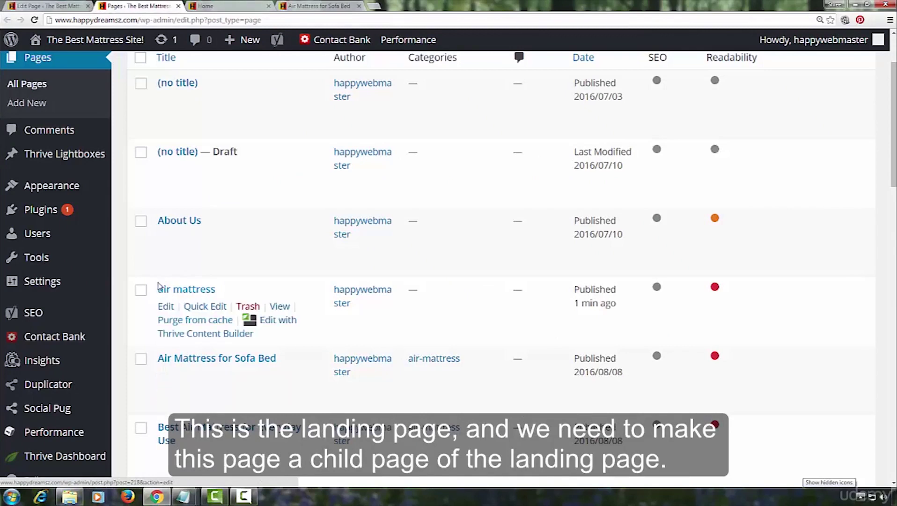
mouse_move(165, 381)
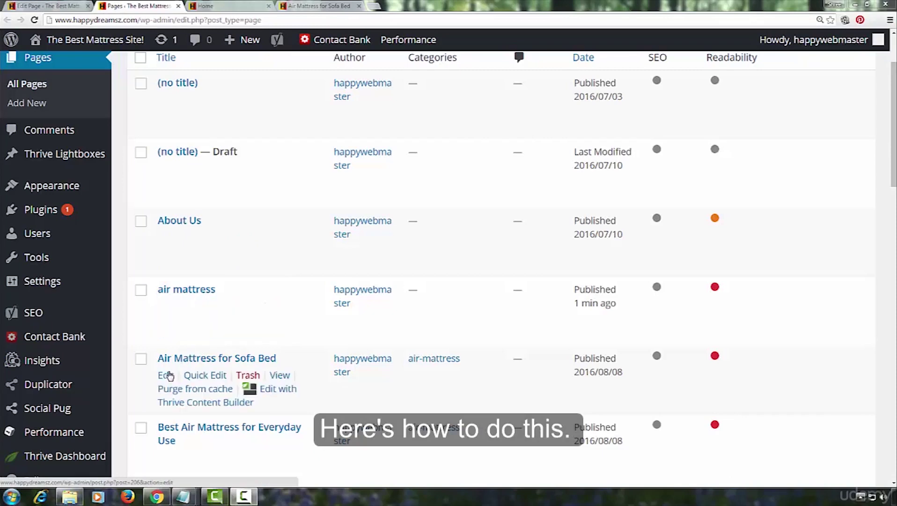
click(165, 375)
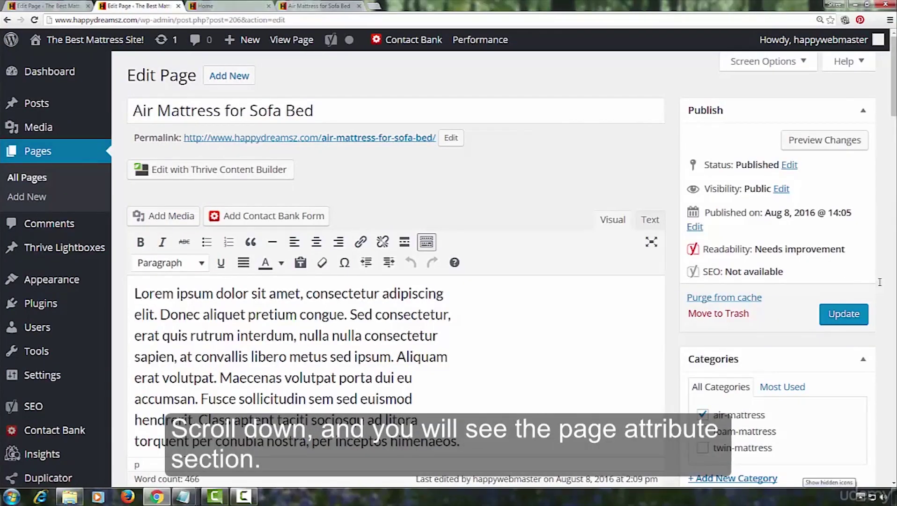
Set the parent of the Air Mattress for Sofa Bed page to "air mattress" and update the page.
scroll(880, 282, down, 3)
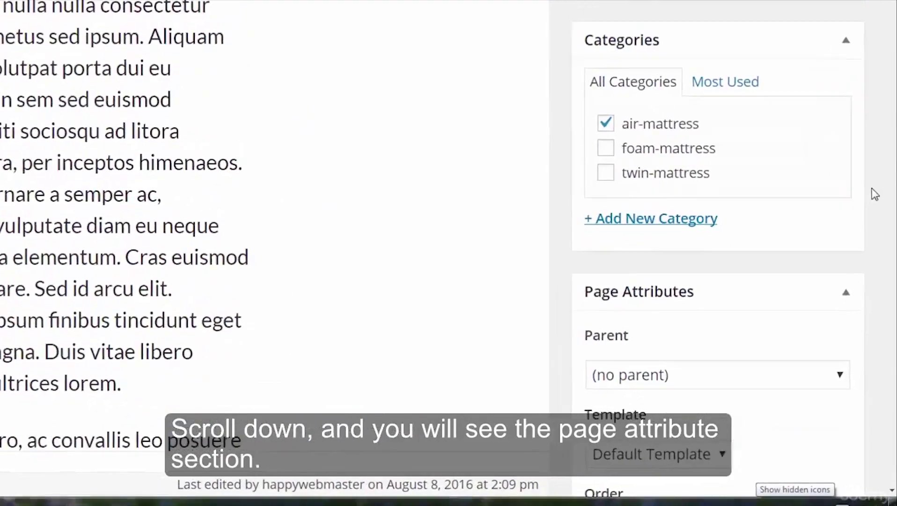
click(839, 374)
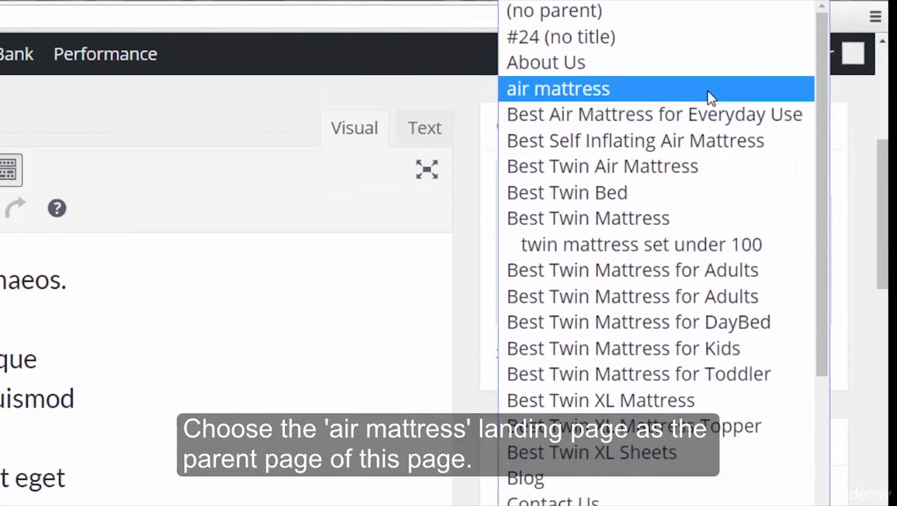
click(707, 89)
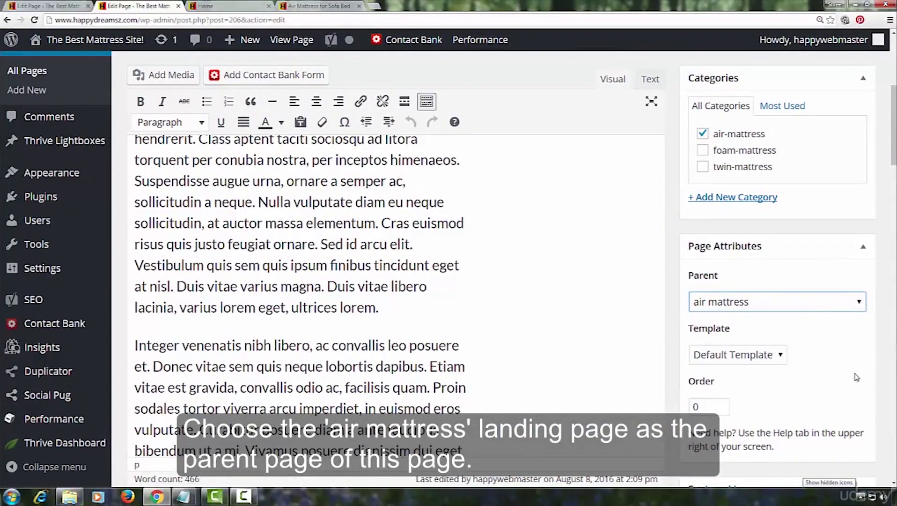
scroll(855, 374, up, 6)
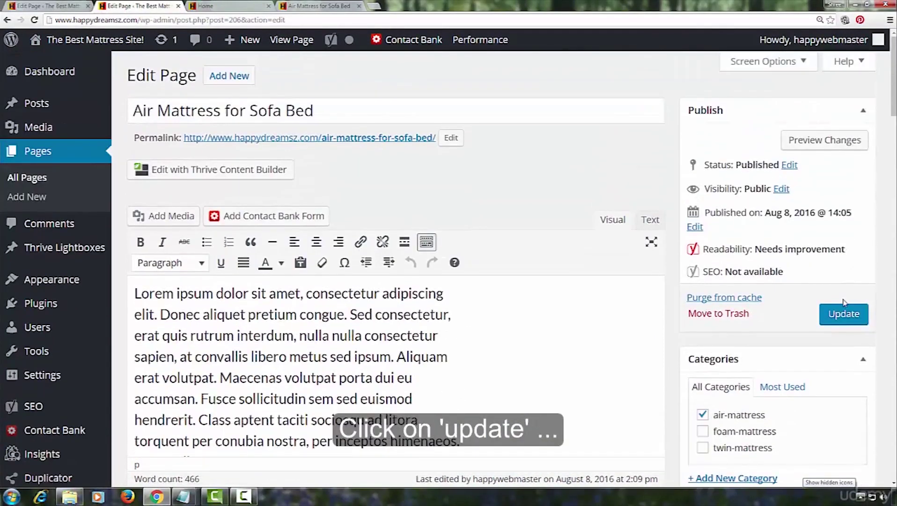
click(846, 314)
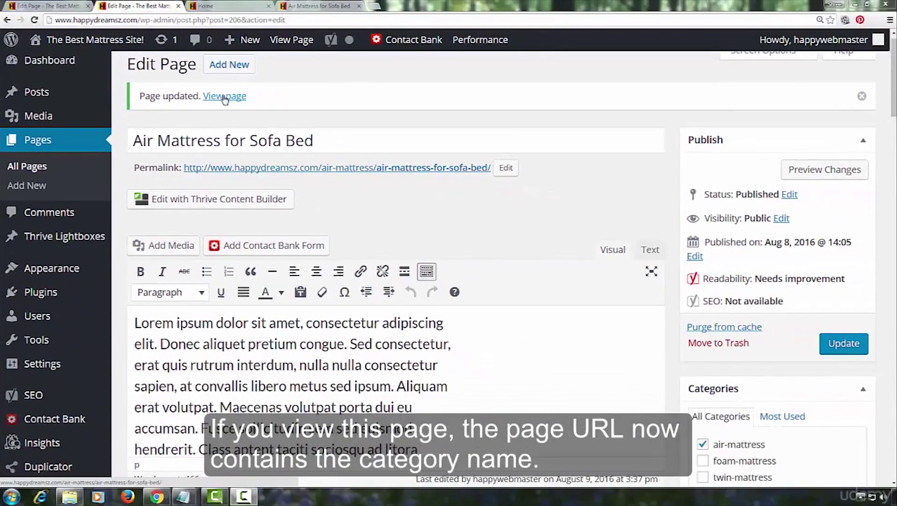
View the updated page in a new browser tab and check its URL for the category name.
right_click(225, 97)
click(248, 101)
key(ctrl+Tab)
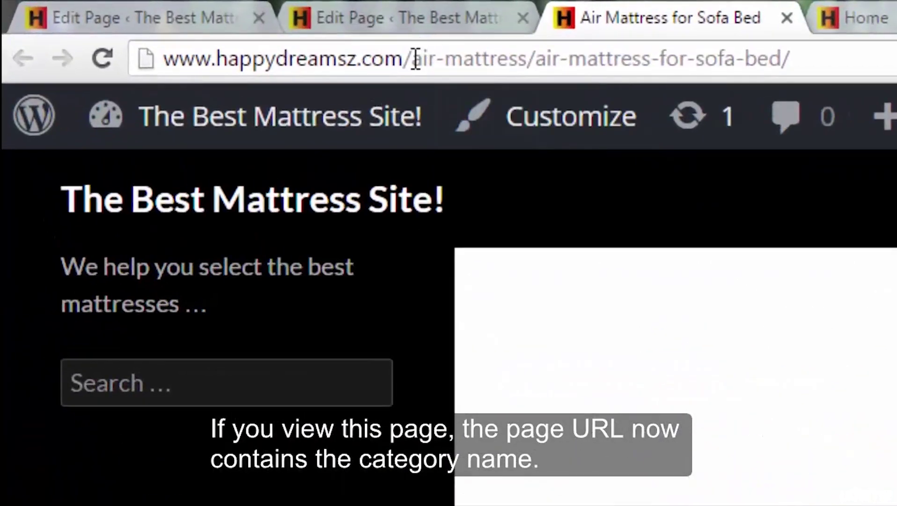
drag(412, 58, 529, 59)
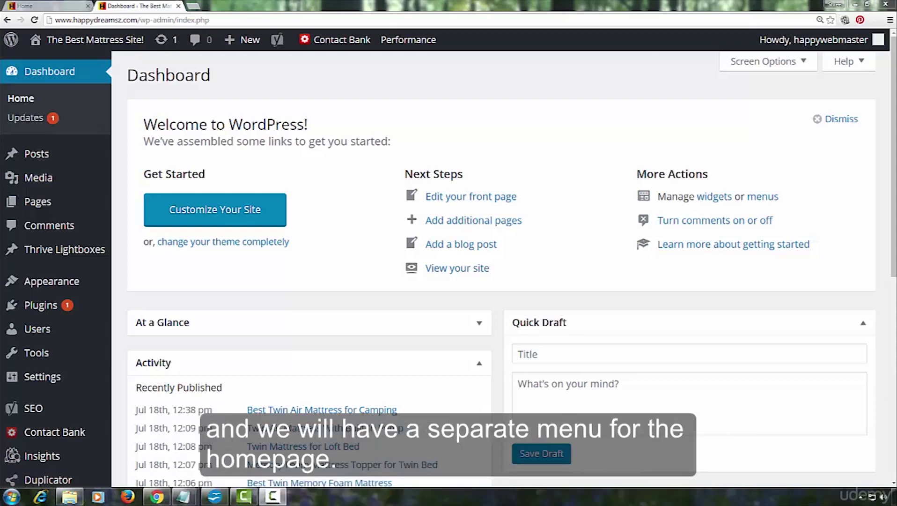
Switch to the OpenOffice Calc silo blueprint and review the twin mattress keywords under Silo 1 and the HOME PAGE heading.
key(alt+Tab)
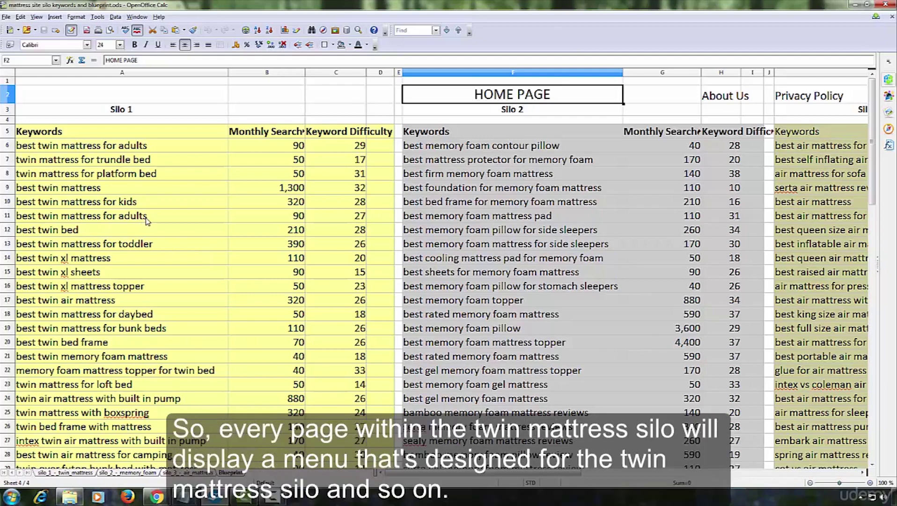
drag(131, 159, 126, 400)
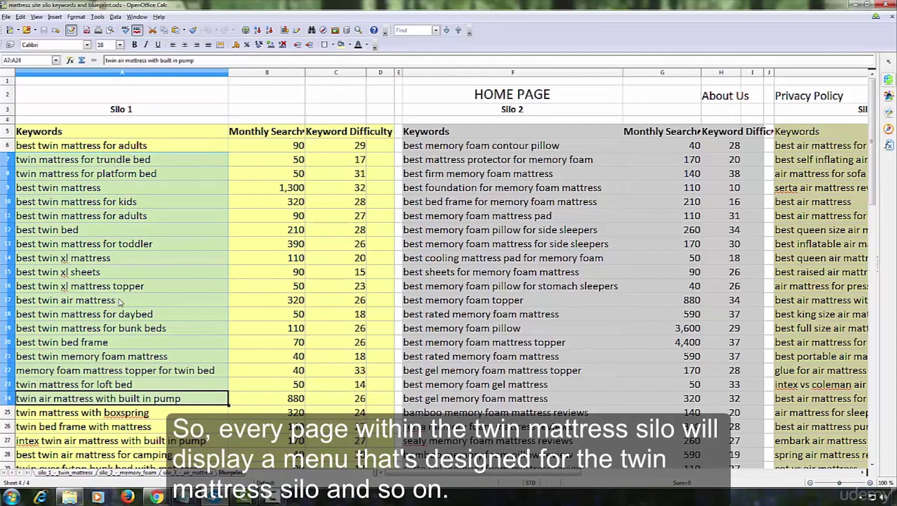
click(569, 102)
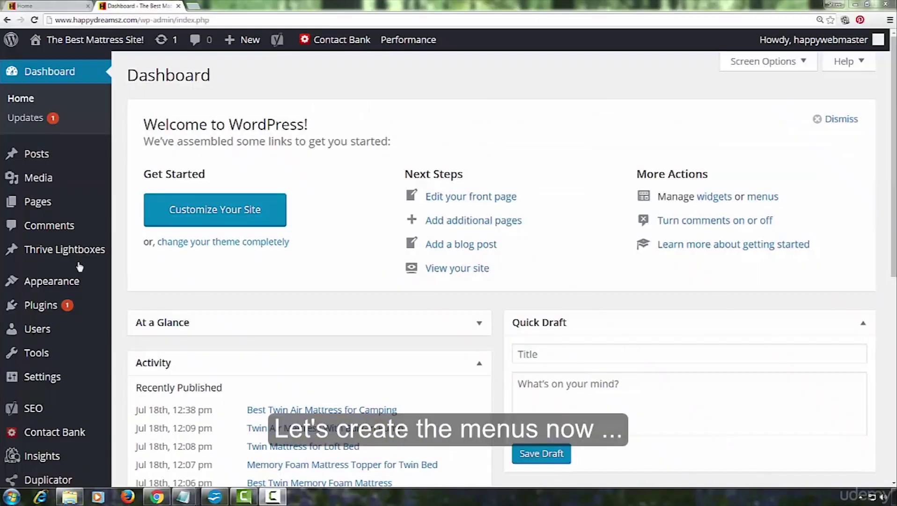
Open the site's menu editor and create a new menu named "twin mattress".
mouse_move(66, 281)
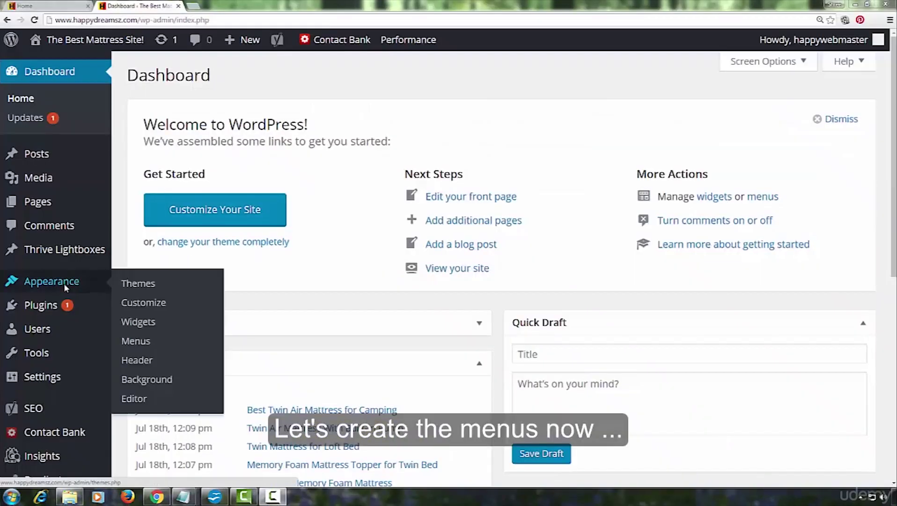
click(133, 341)
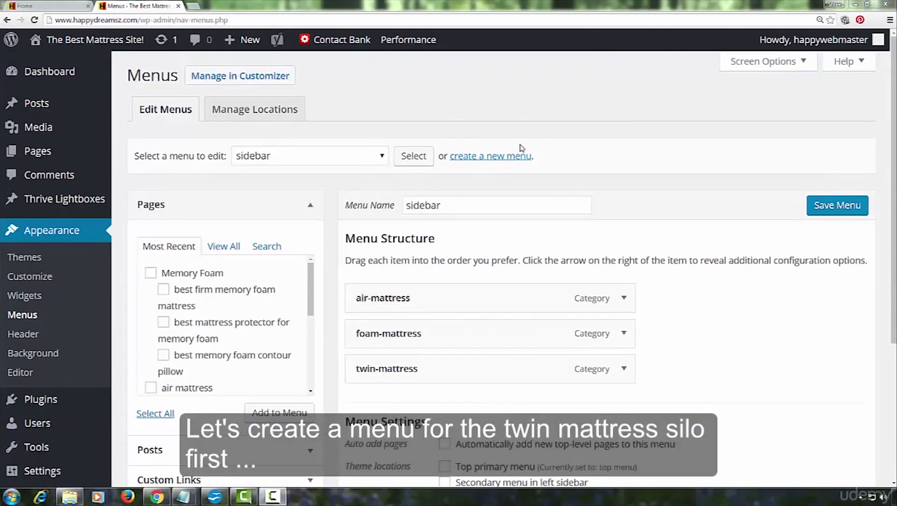
click(511, 157)
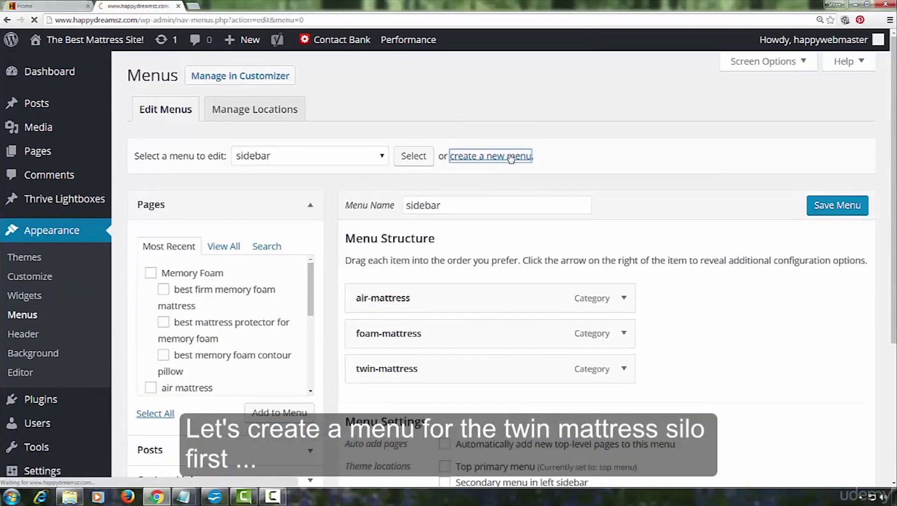
text(twin mattress)
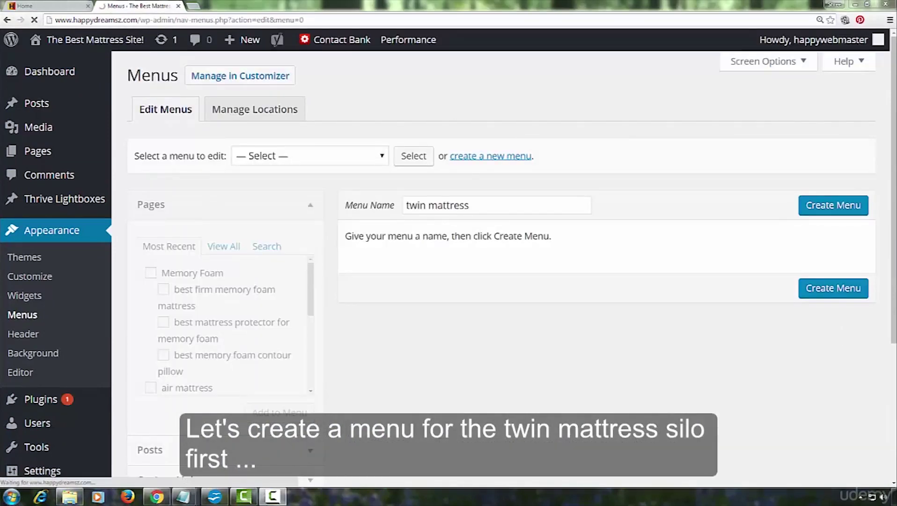
key(Return)
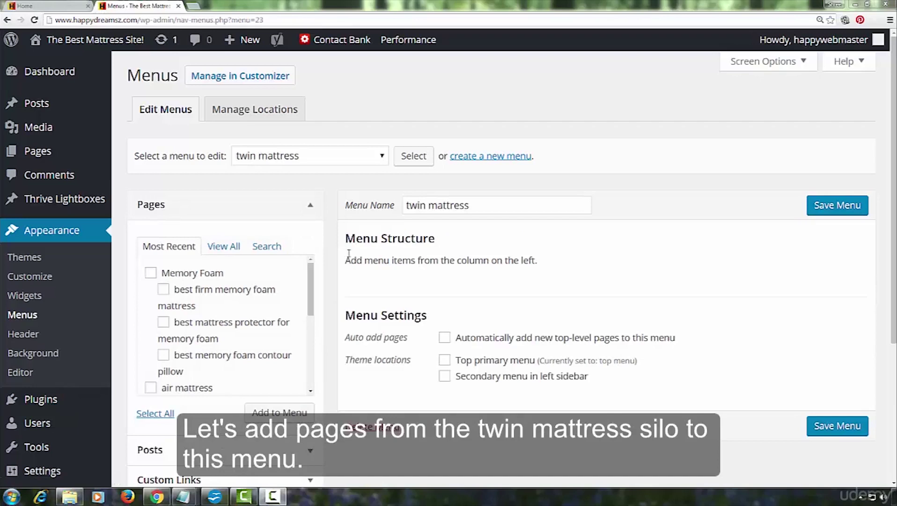
Add the twin xl bed frame with drawers, Best Self Inflating Air Mattress and Best Air Mattress for Everyday Use pages to the twin mattress menu.
drag(309, 284, 309, 321)
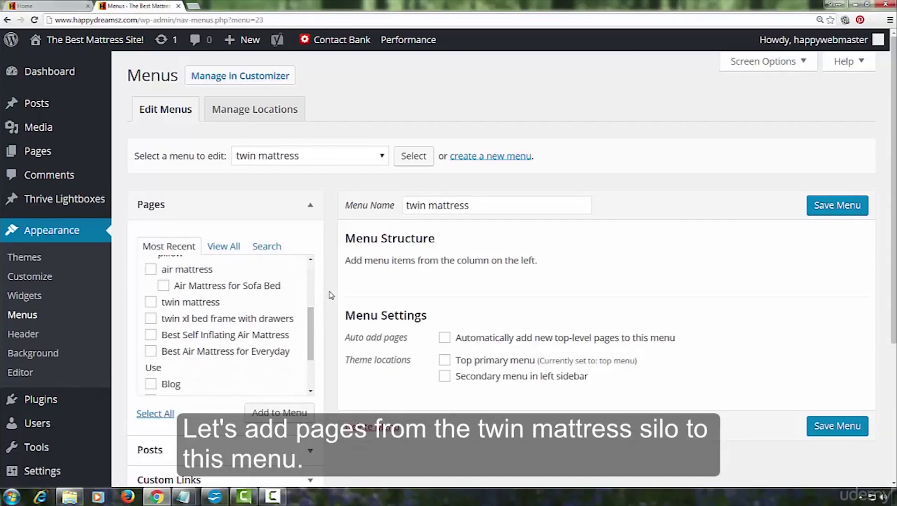
click(151, 318)
click(151, 335)
click(151, 351)
click(286, 412)
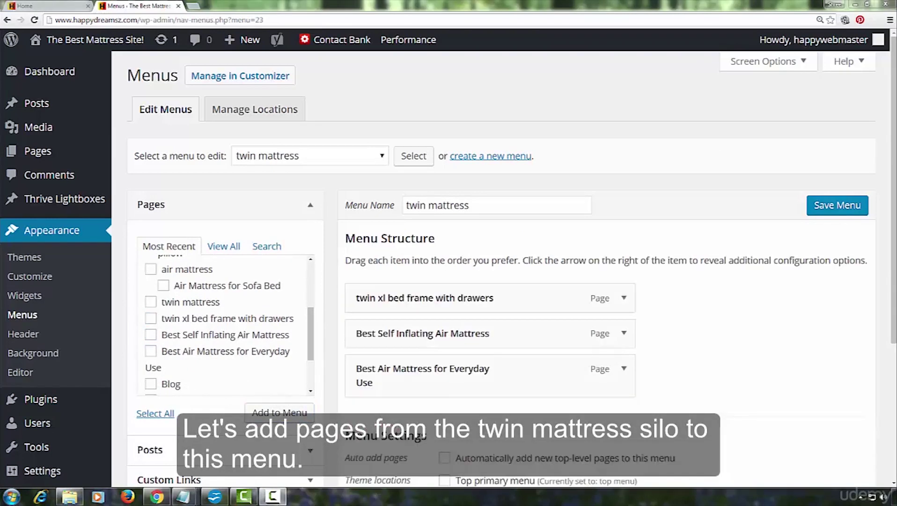
Add the Home and Privacy Policy pages to the twin mattress menu from the full page list.
click(224, 246)
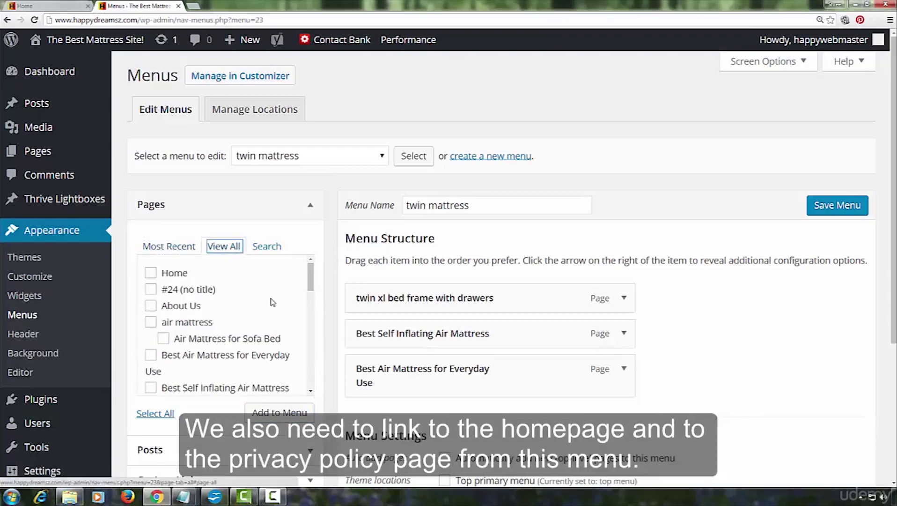
click(150, 272)
drag(310, 276, 314, 381)
click(151, 318)
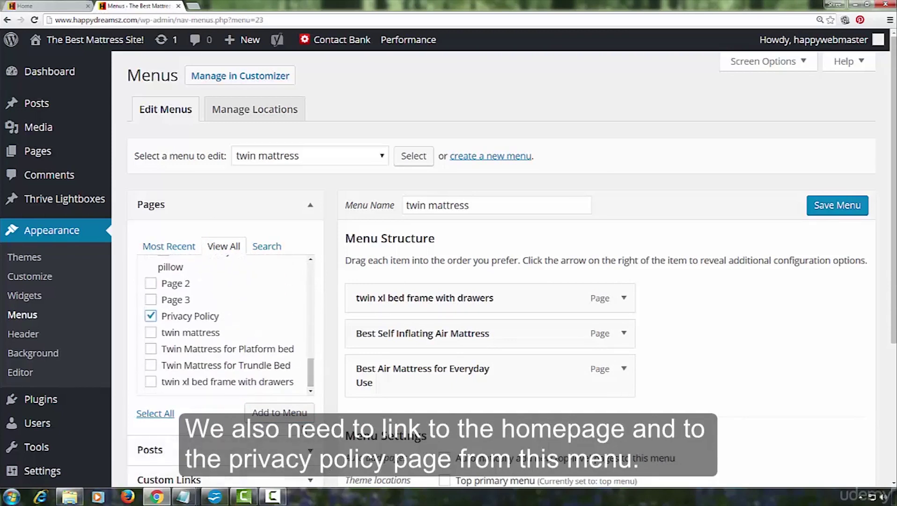
click(279, 412)
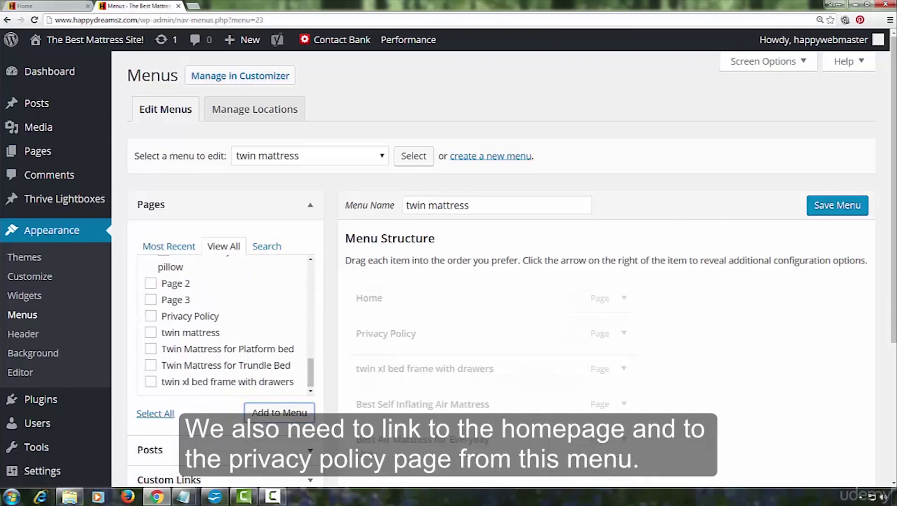
Set the Privacy Policy item's link relationship to nofollow and save the twin mattress menu without choosing any theme location.
scroll(760, 295, down, 4)
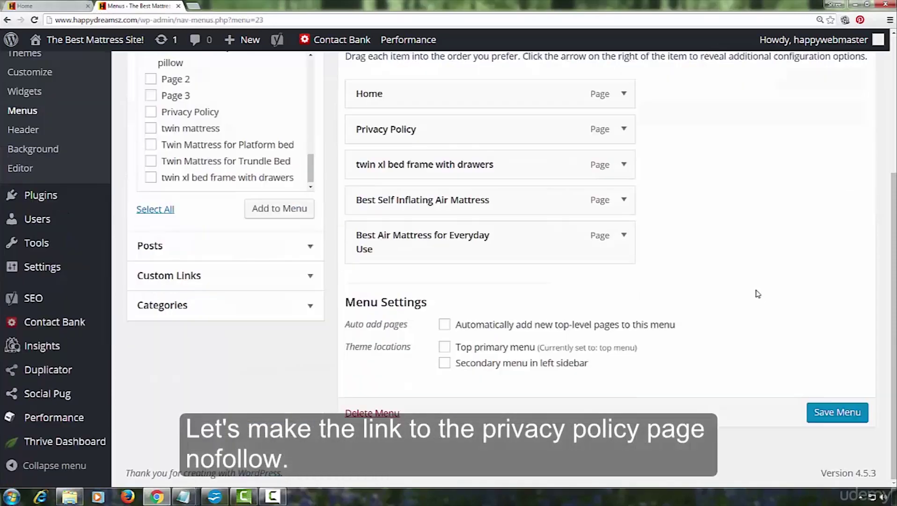
click(620, 132)
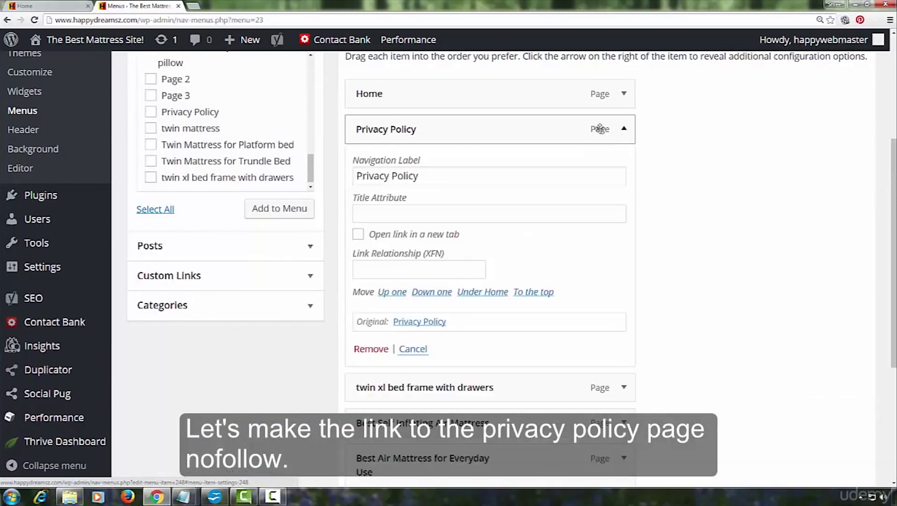
click(395, 269)
text(nofollow)
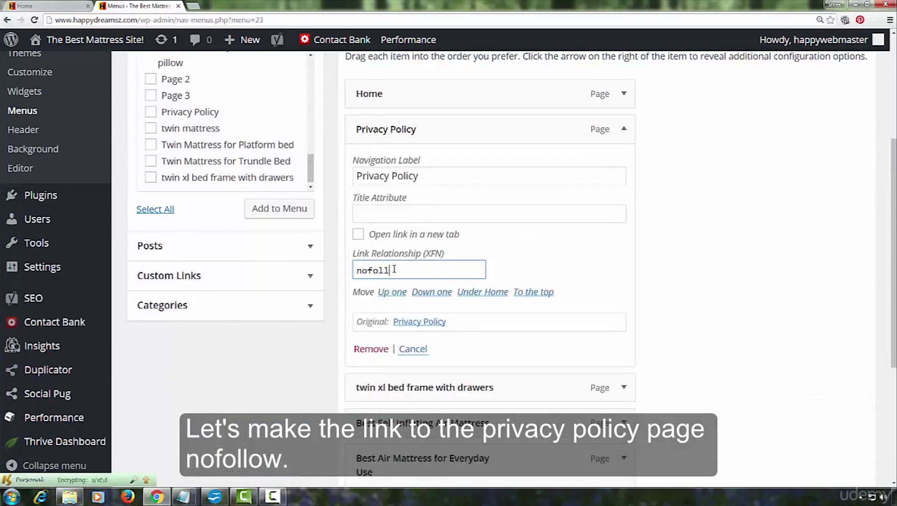
click(713, 226)
scroll(713, 227, up, 3)
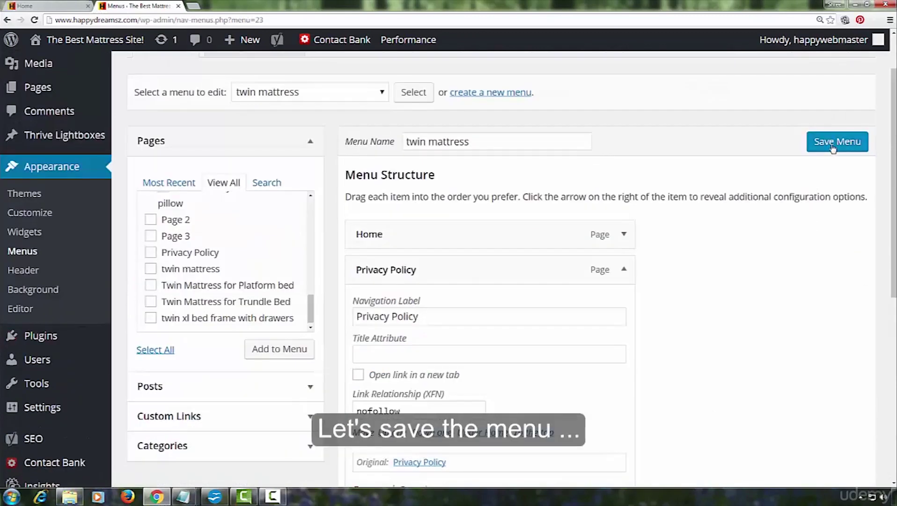
click(833, 147)
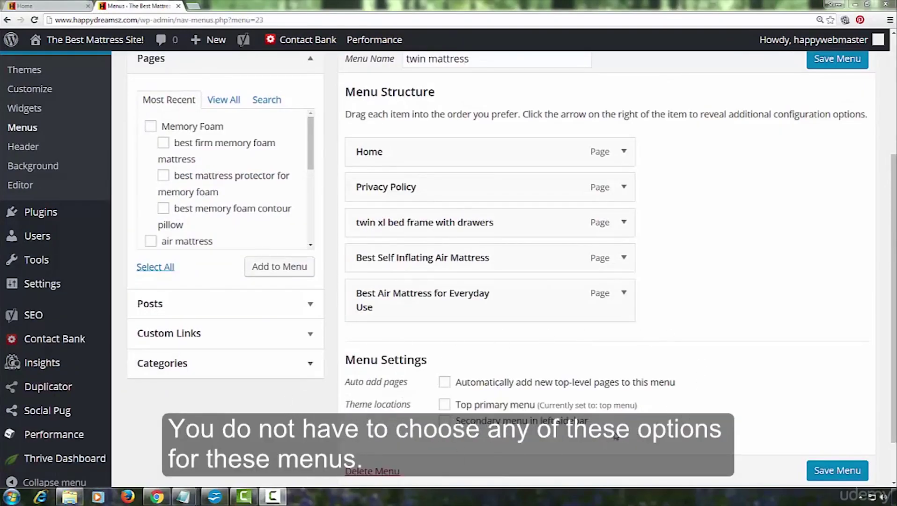
click(845, 470)
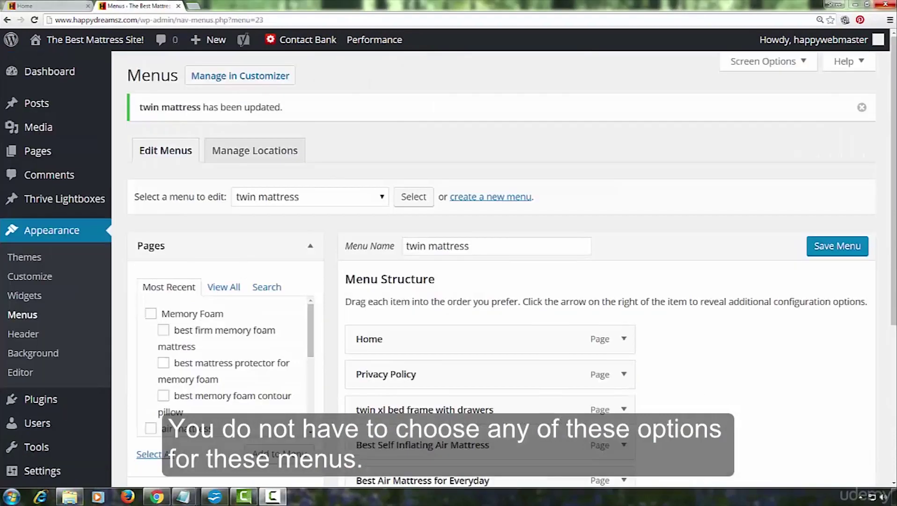
Create another new menu named "memory foam".
click(483, 198)
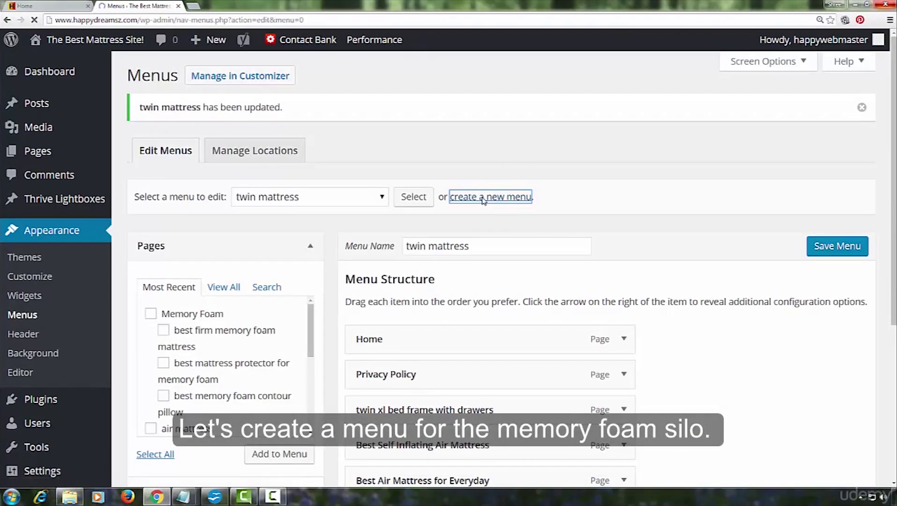
text(memory foam)
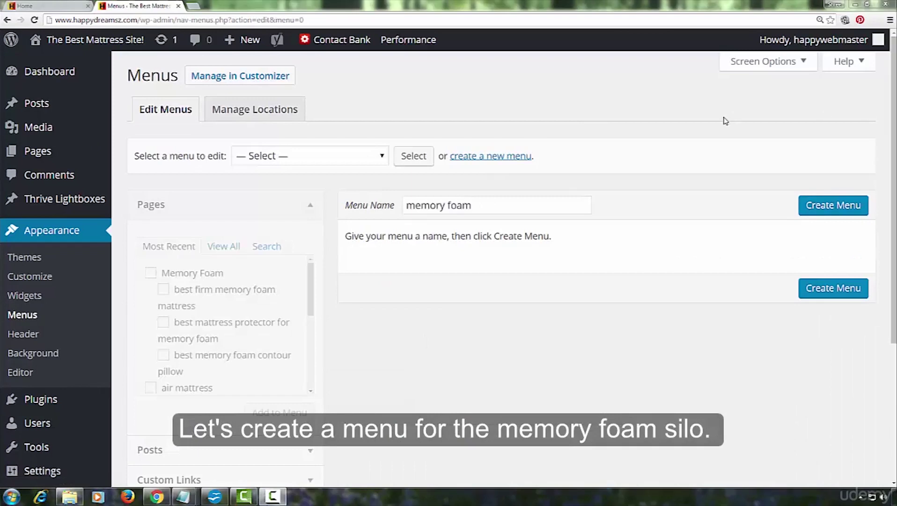
click(820, 206)
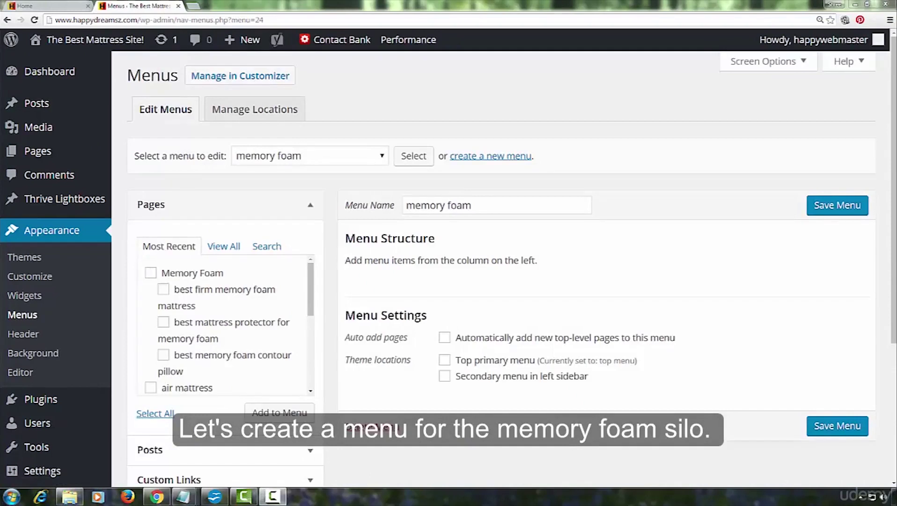
Add the best firm memory foam mattress, best mattress protector for memory foam and best memory foam contour pillow pages to the memory foam menu.
click(163, 289)
click(163, 322)
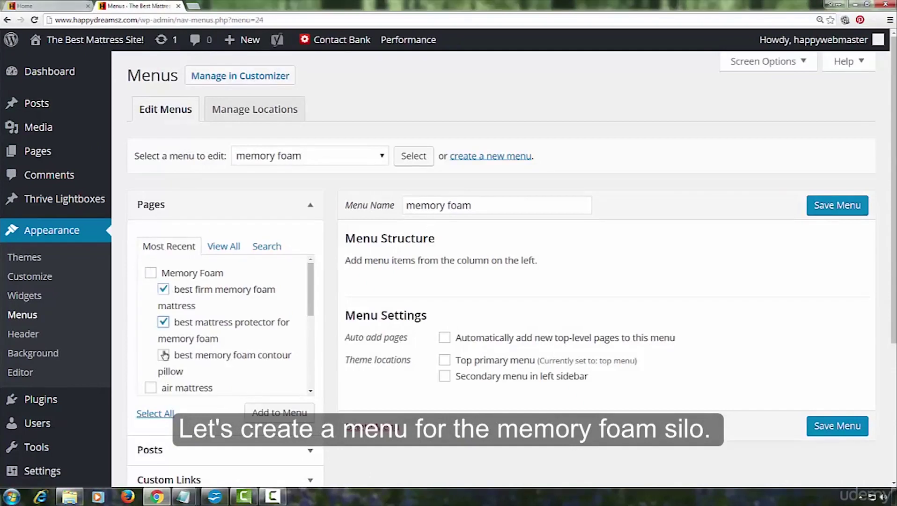
click(164, 355)
click(280, 413)
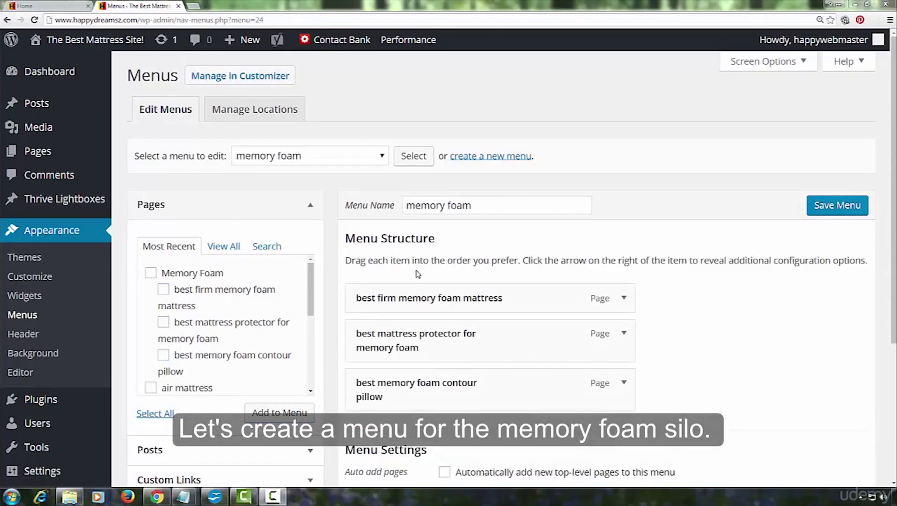
Add the Home and Privacy Policy pages to the memory foam menu from the full page list.
click(224, 246)
click(150, 273)
drag(310, 288, 314, 384)
click(150, 328)
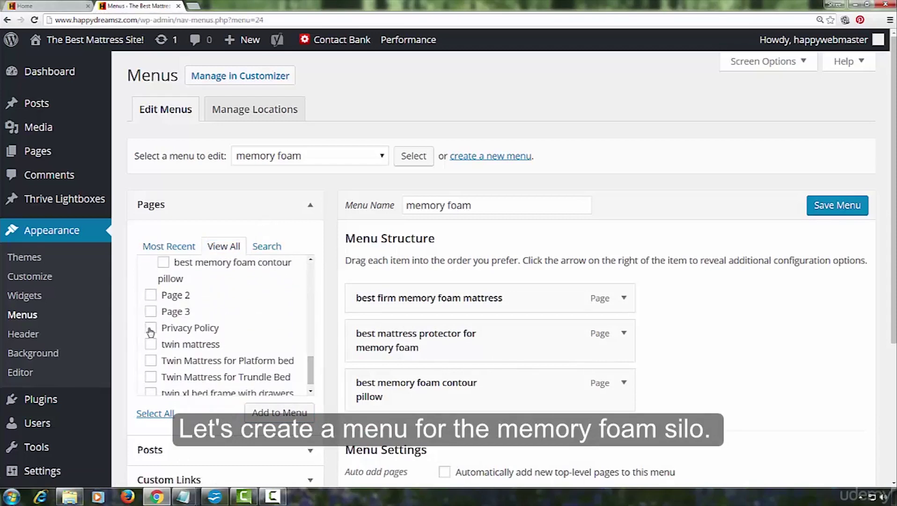
click(266, 415)
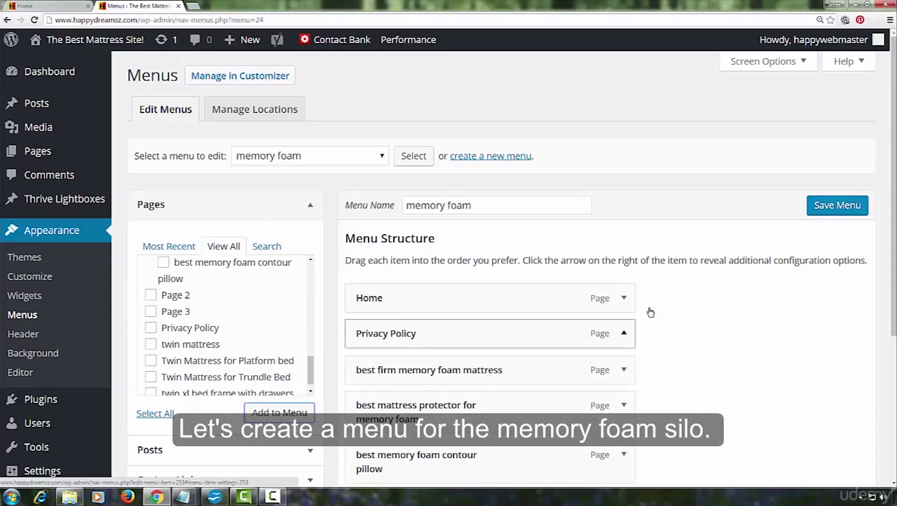
Set the Privacy Policy item's link relationship to nofollow in the memory foam menu and save the menu.
scroll(651, 312, down, 3)
click(374, 336)
text(nofollow)
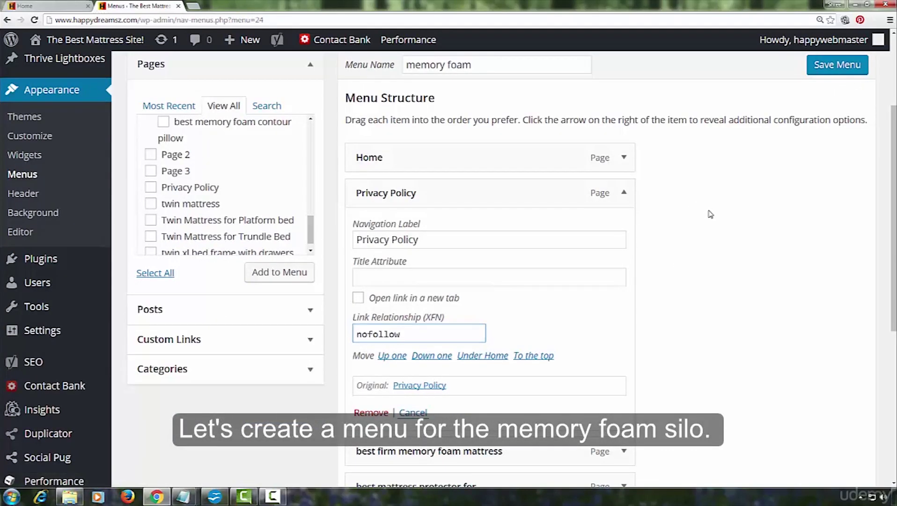
click(824, 68)
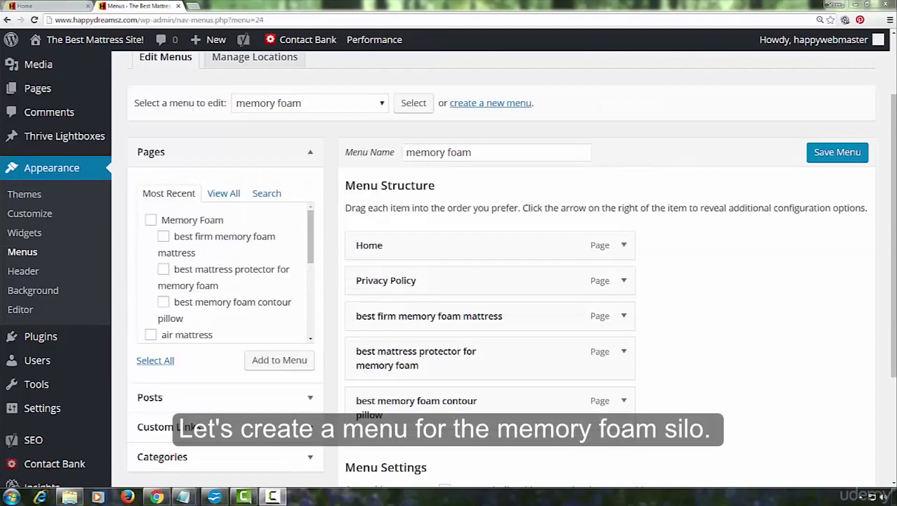
Create another new menu named "air mattress".
click(510, 104)
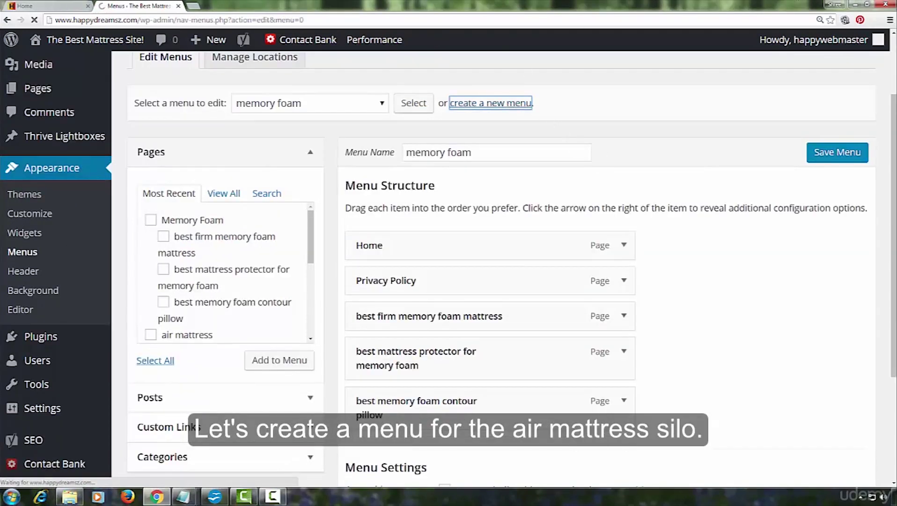
text(air mattress)
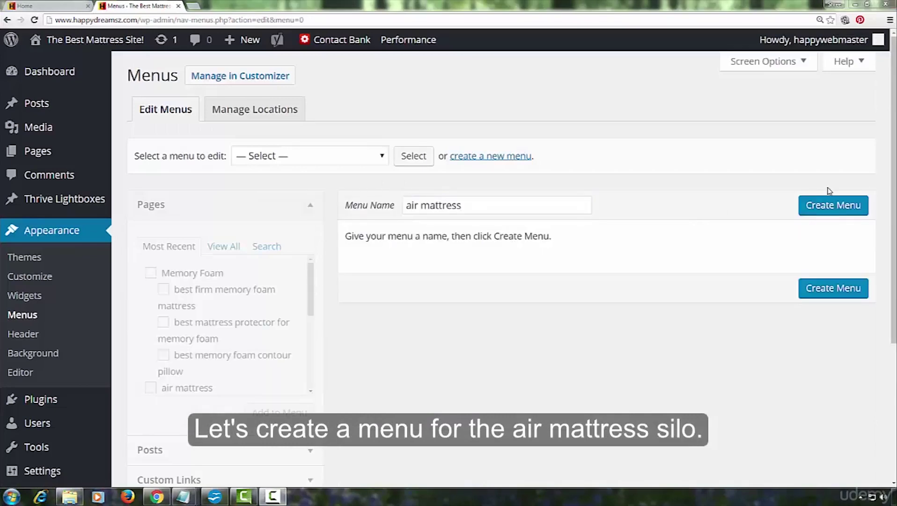
click(831, 205)
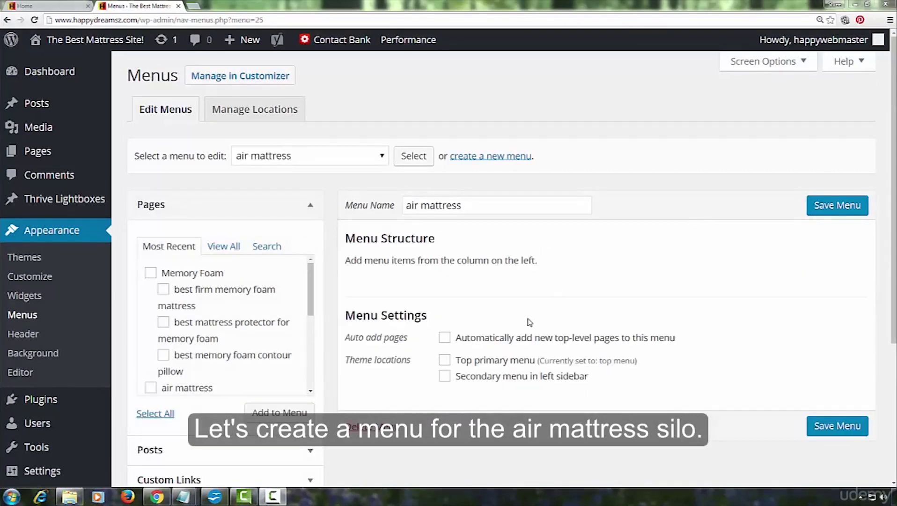
Add the Air Mattress for Sofa Bed, Best Air Mattress for Everyday Use and Best Self Inflating Air Mattress pages to the air mattress menu.
click(224, 249)
click(170, 339)
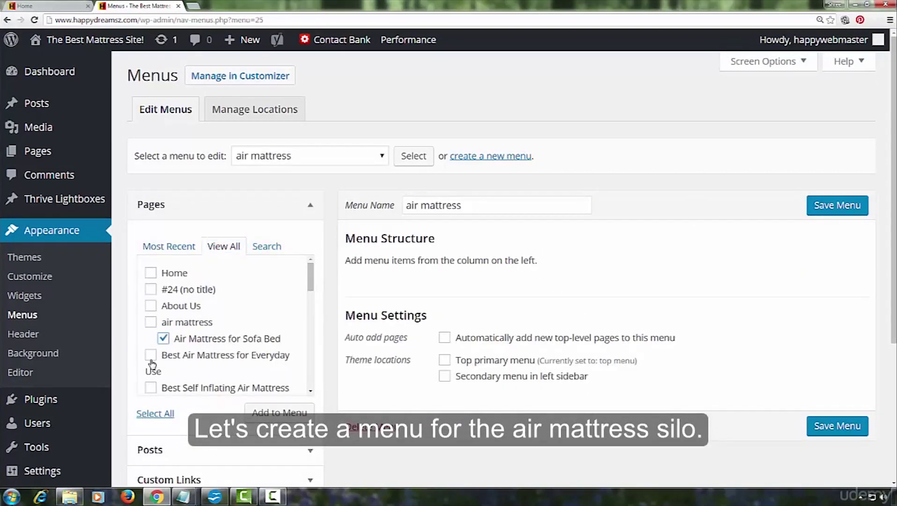
click(150, 355)
click(150, 388)
click(280, 412)
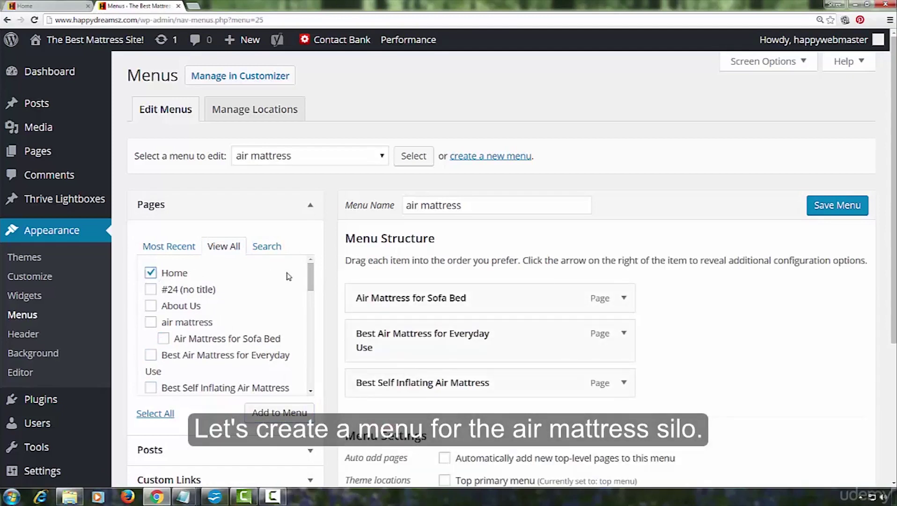
Add the Home and Privacy Policy pages to the air mattress menu.
scroll(159, 328, down, 10)
click(150, 330)
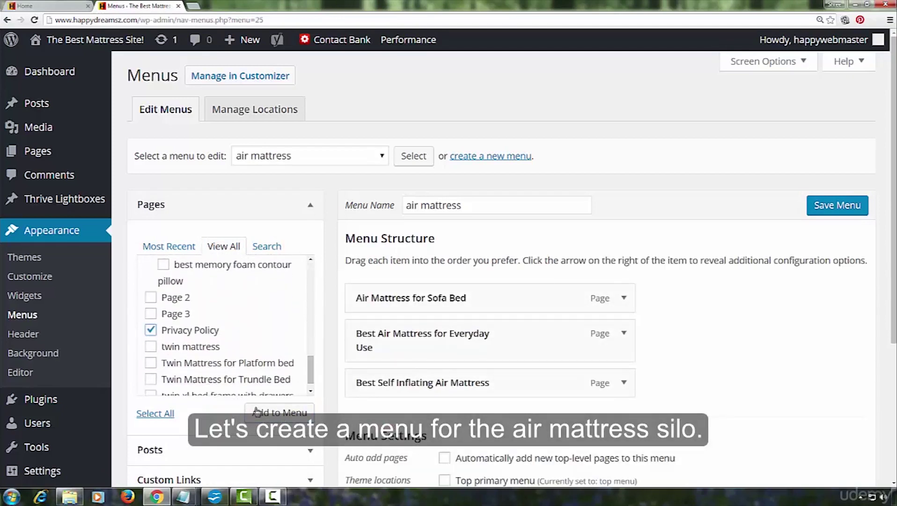
click(280, 412)
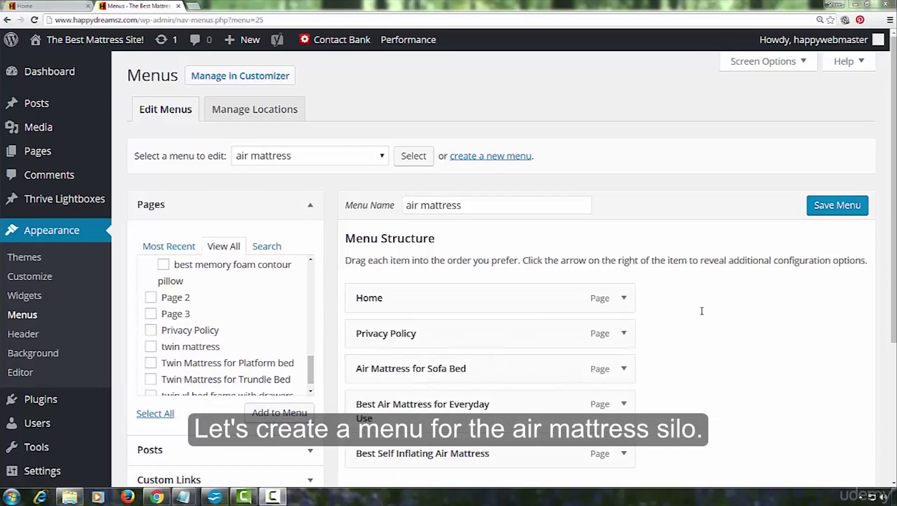
Set the Privacy Policy item's link relationship to nofollow in the air mattress menu and save the menu.
click(624, 333)
scroll(515, 281, down, 5)
click(392, 240)
text(nofollow)
key(Return)
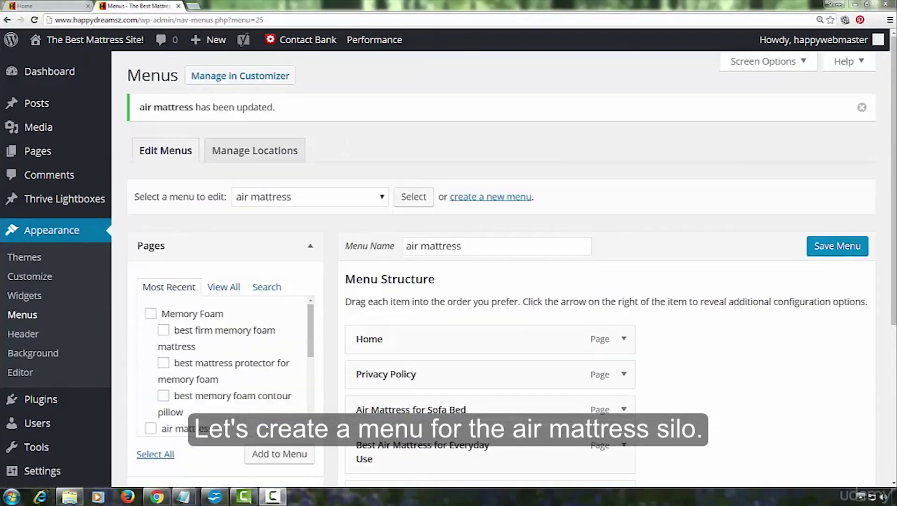
Create another new menu named "home page menu".
click(479, 204)
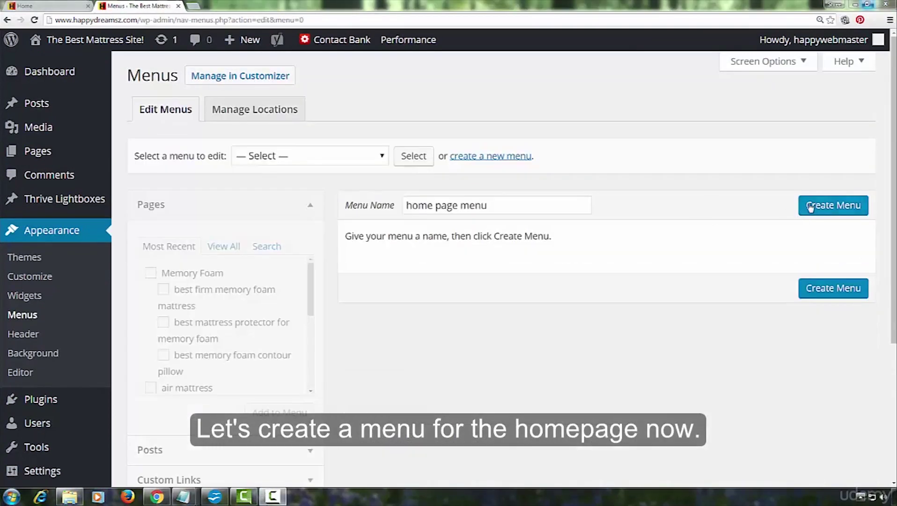
click(820, 205)
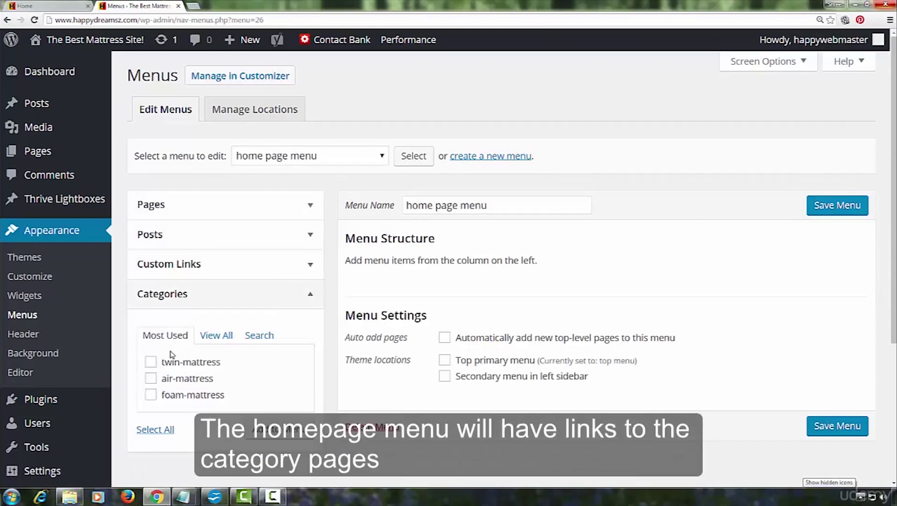
Add the twin-mattress, air-mattress and foam-mattress categories to the home page menu.
click(150, 361)
click(151, 378)
click(150, 394)
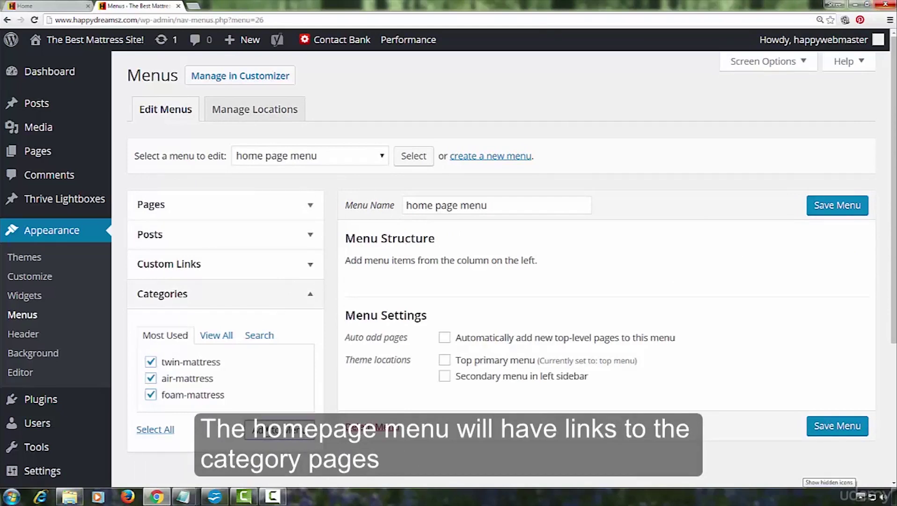
click(279, 429)
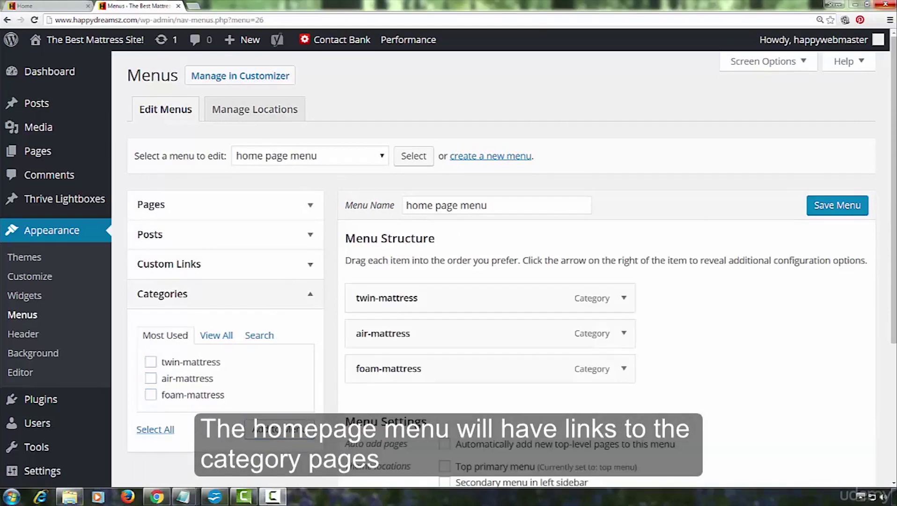
Add the About Us, Contact Us and Privacy Policy pages to the home page menu.
click(175, 206)
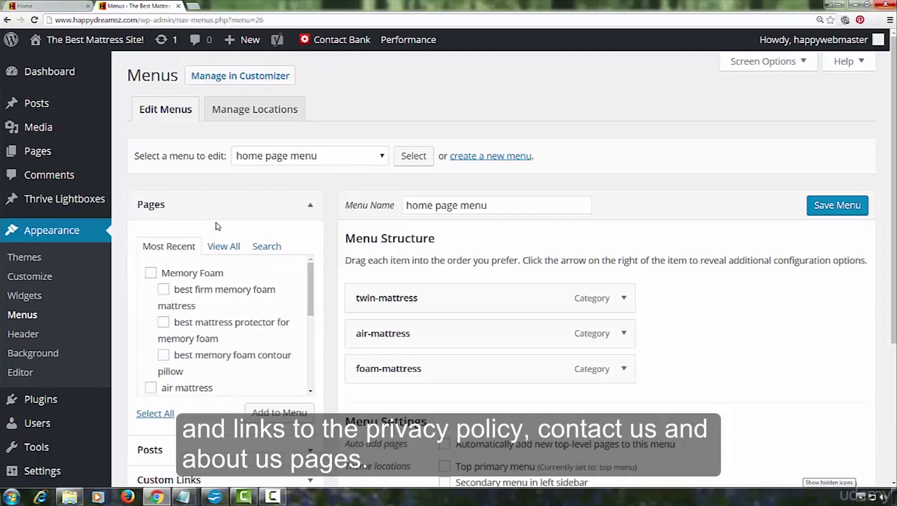
click(227, 245)
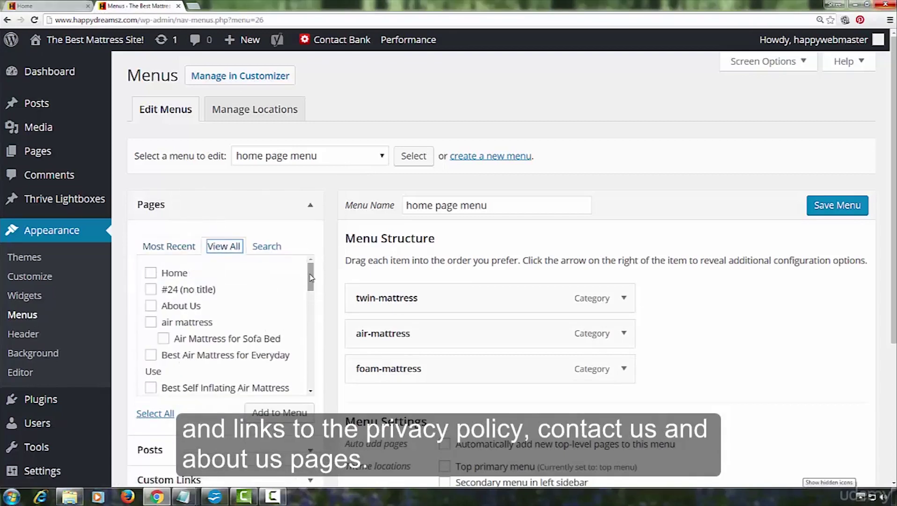
drag(312, 289, 314, 320)
scroll(225, 327, down, 8)
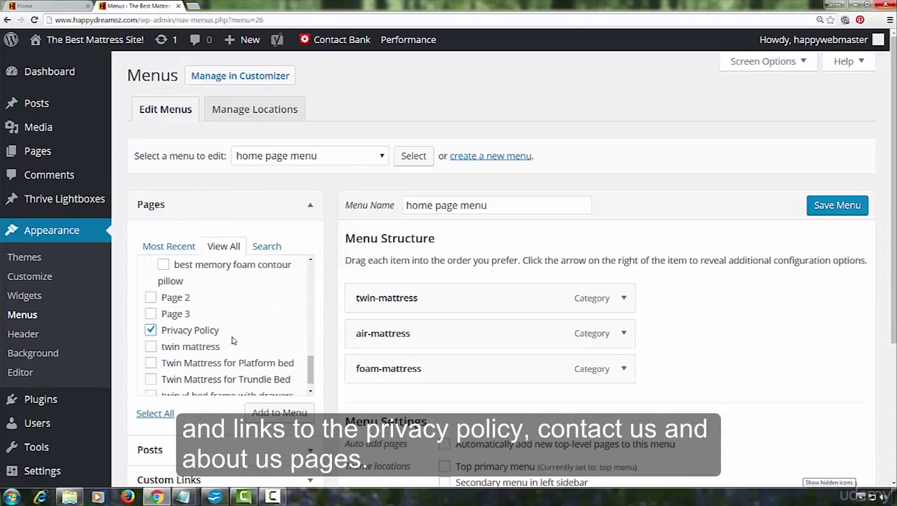
scroll(178, 332, up, 6)
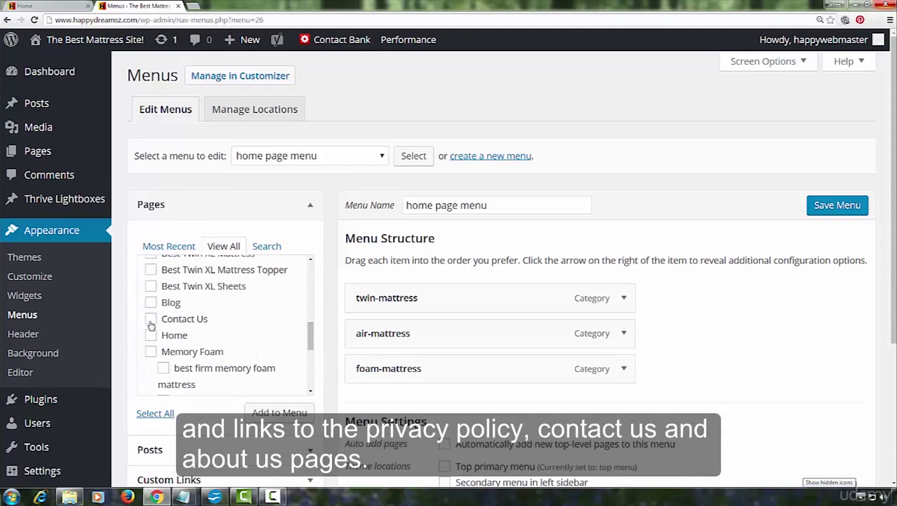
scroll(234, 328, up, 5)
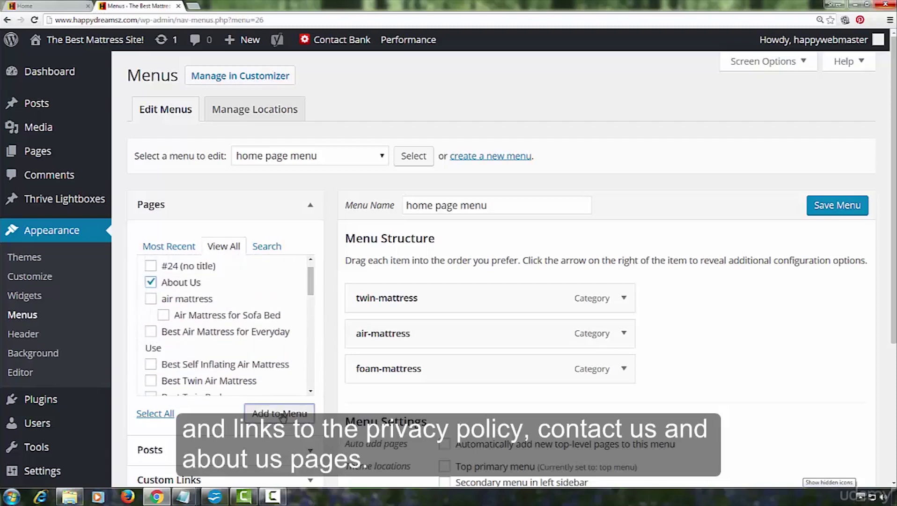
click(310, 414)
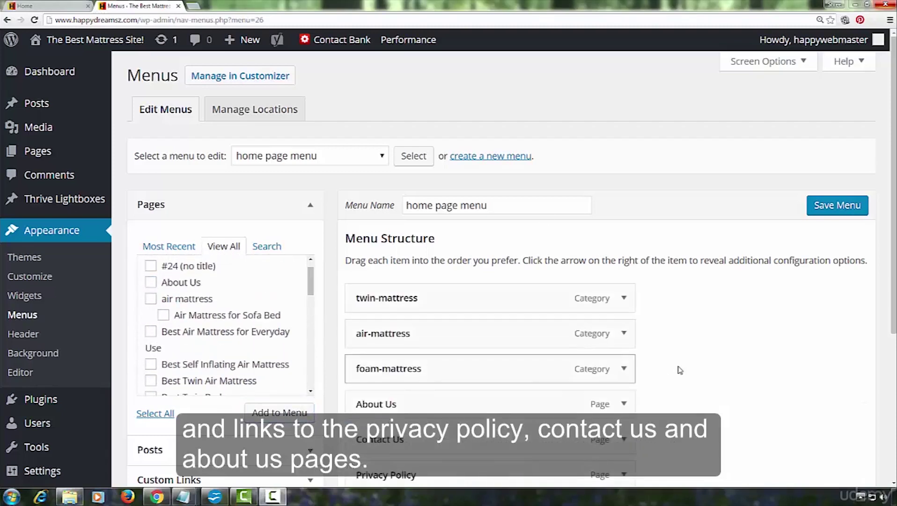
Set the About Us item's link relationship to nofollow in the home page menu and copy that value.
scroll(656, 297, down, 4)
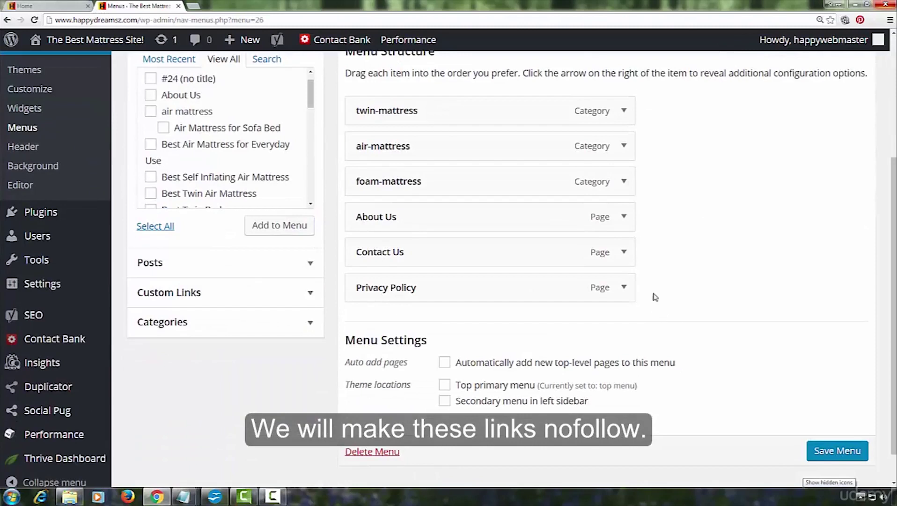
click(624, 218)
click(401, 355)
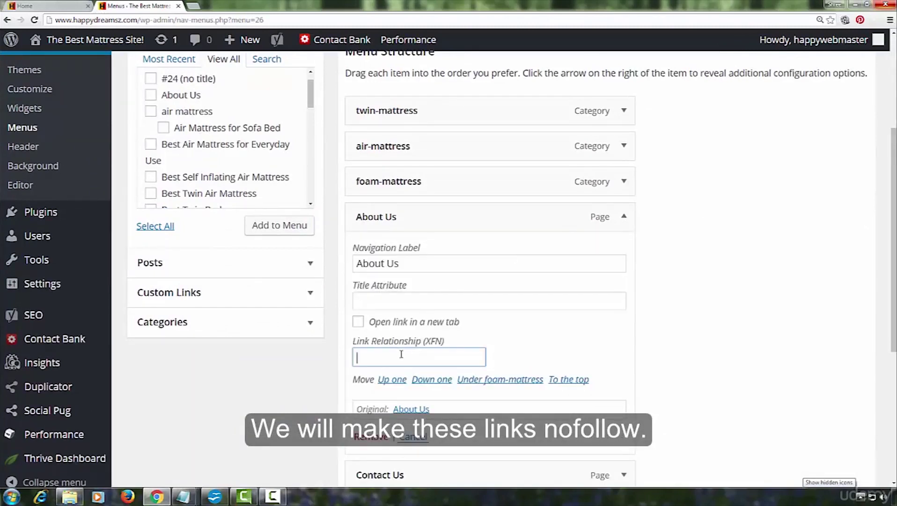
text(nofollow)
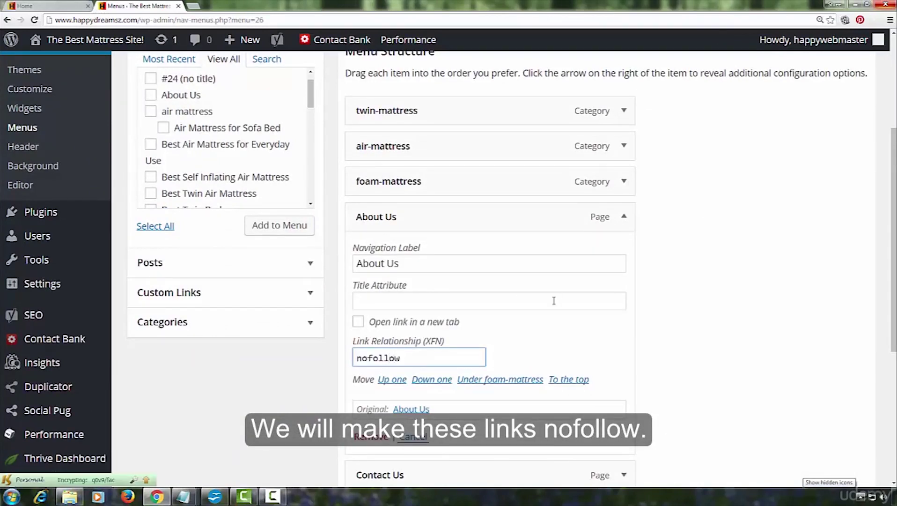
drag(421, 359, 342, 360)
key(ctrl+c)
click(718, 311)
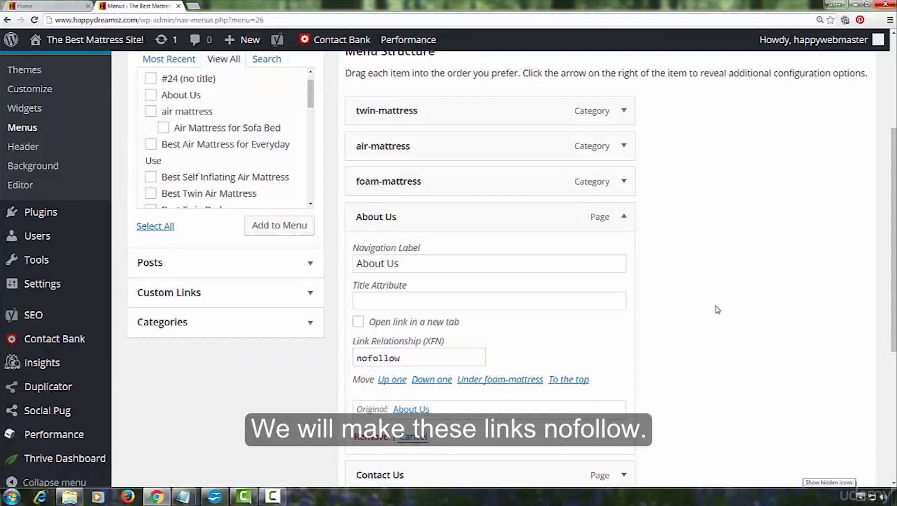
click(624, 216)
Set the Contact Us item's link relationship to nofollow using the copied value.
click(623, 252)
click(421, 389)
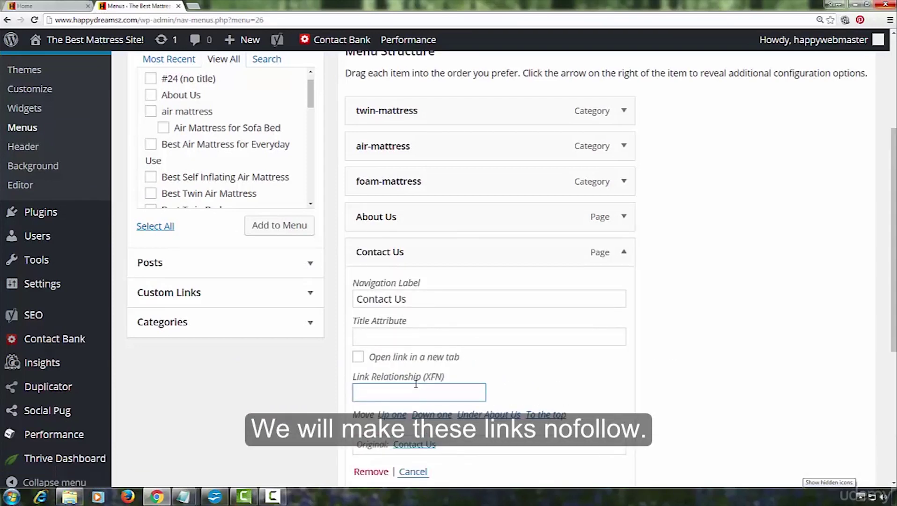
key(ctrl+v)
click(682, 284)
click(631, 267)
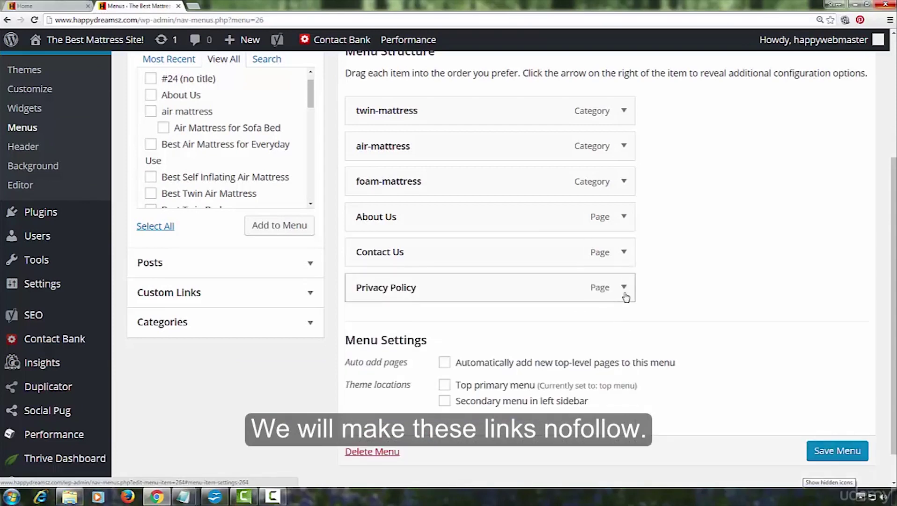
Set the Privacy Policy item's link relationship to nofollow and save the home page menu.
click(623, 288)
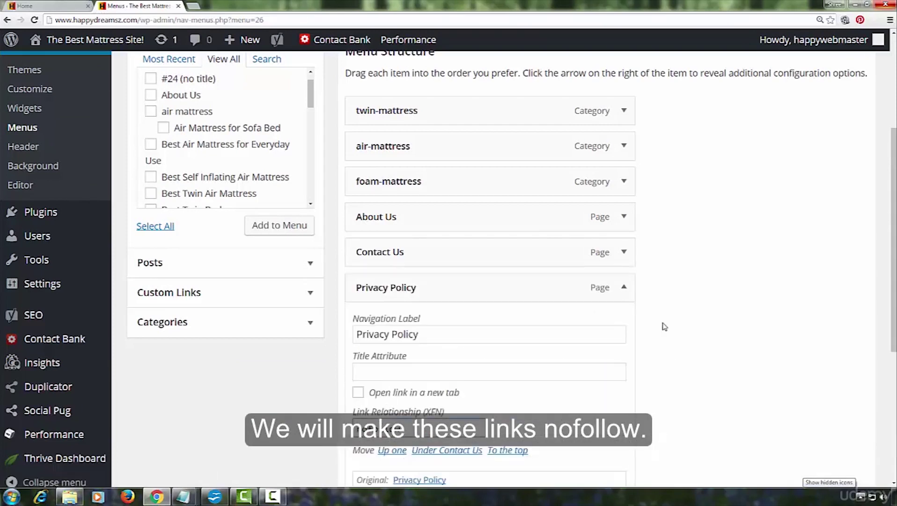
click(625, 287)
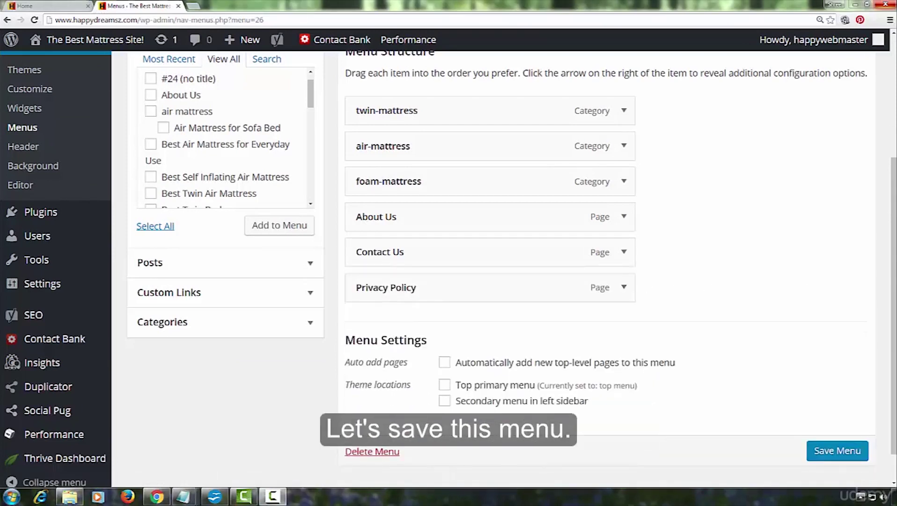
click(834, 451)
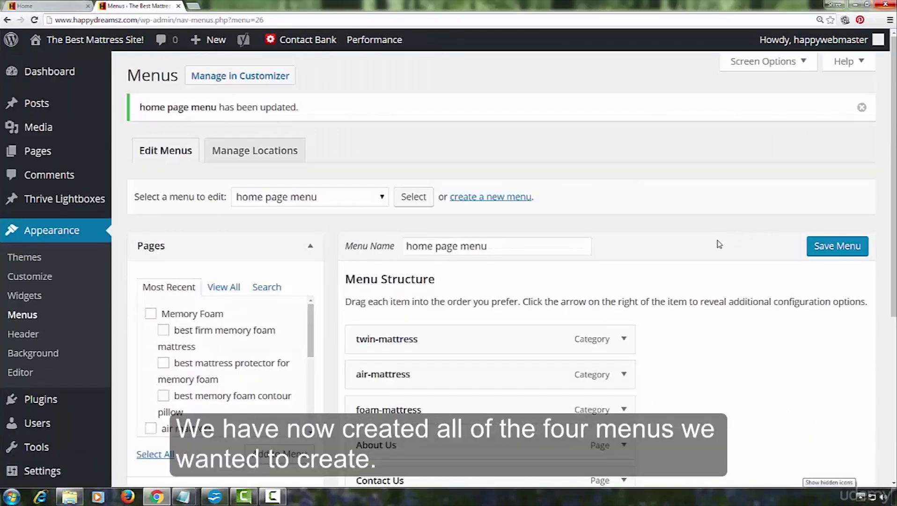
scroll(718, 244, down, 4)
scroll(717, 241, up, 4)
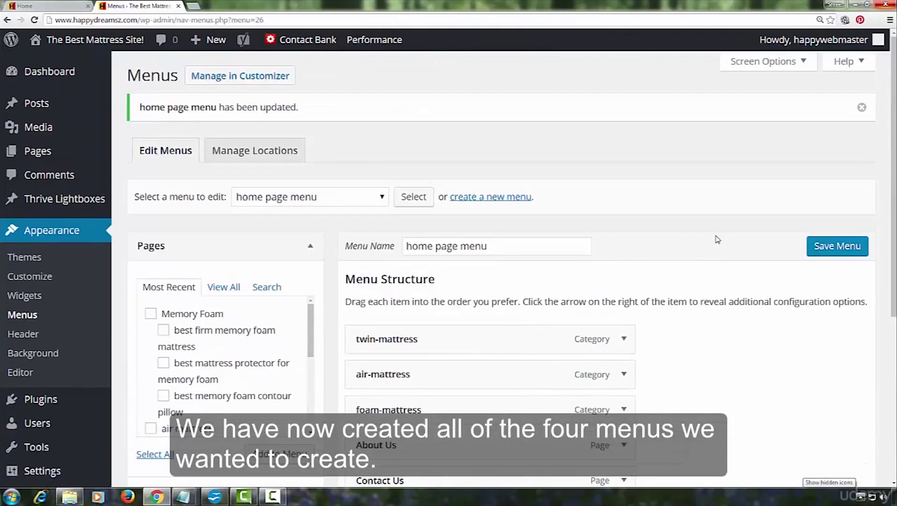